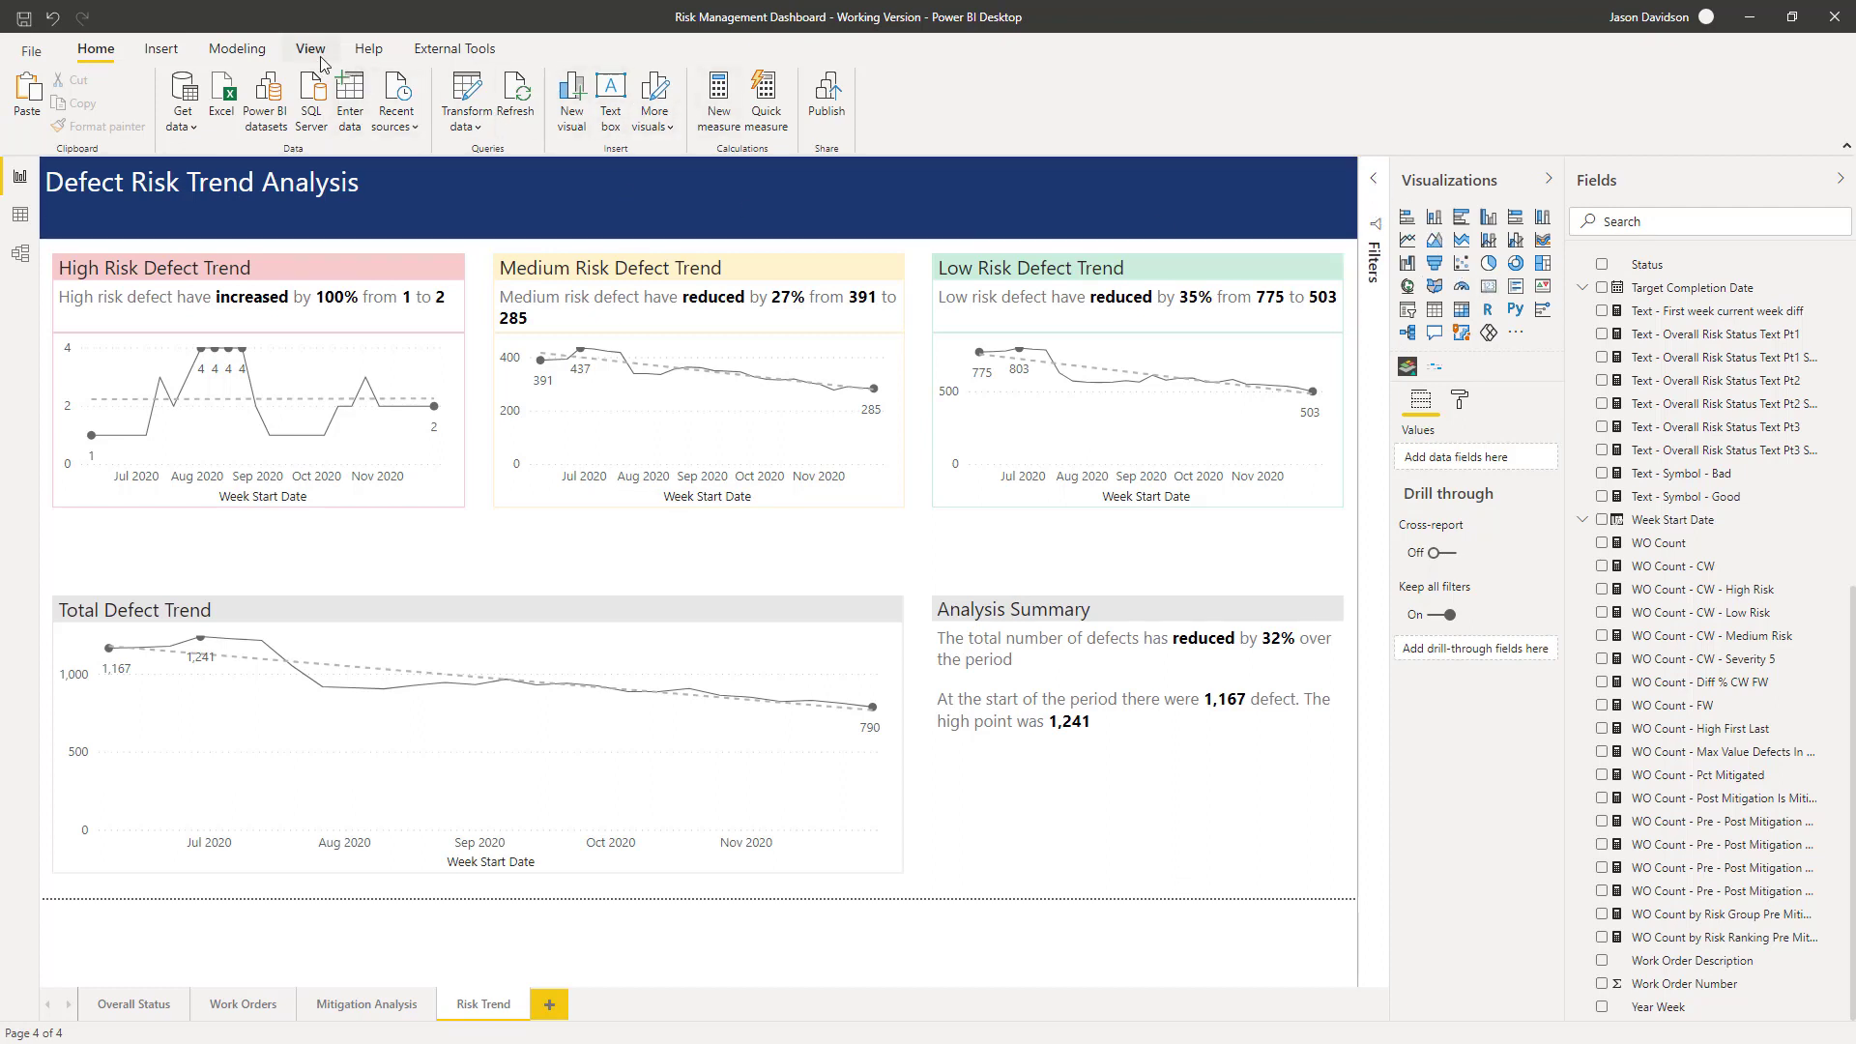
Insert a blank button and place it beneath the High Risk Defect Trend chart, matching the chart's width.
click(164, 51)
click(510, 121)
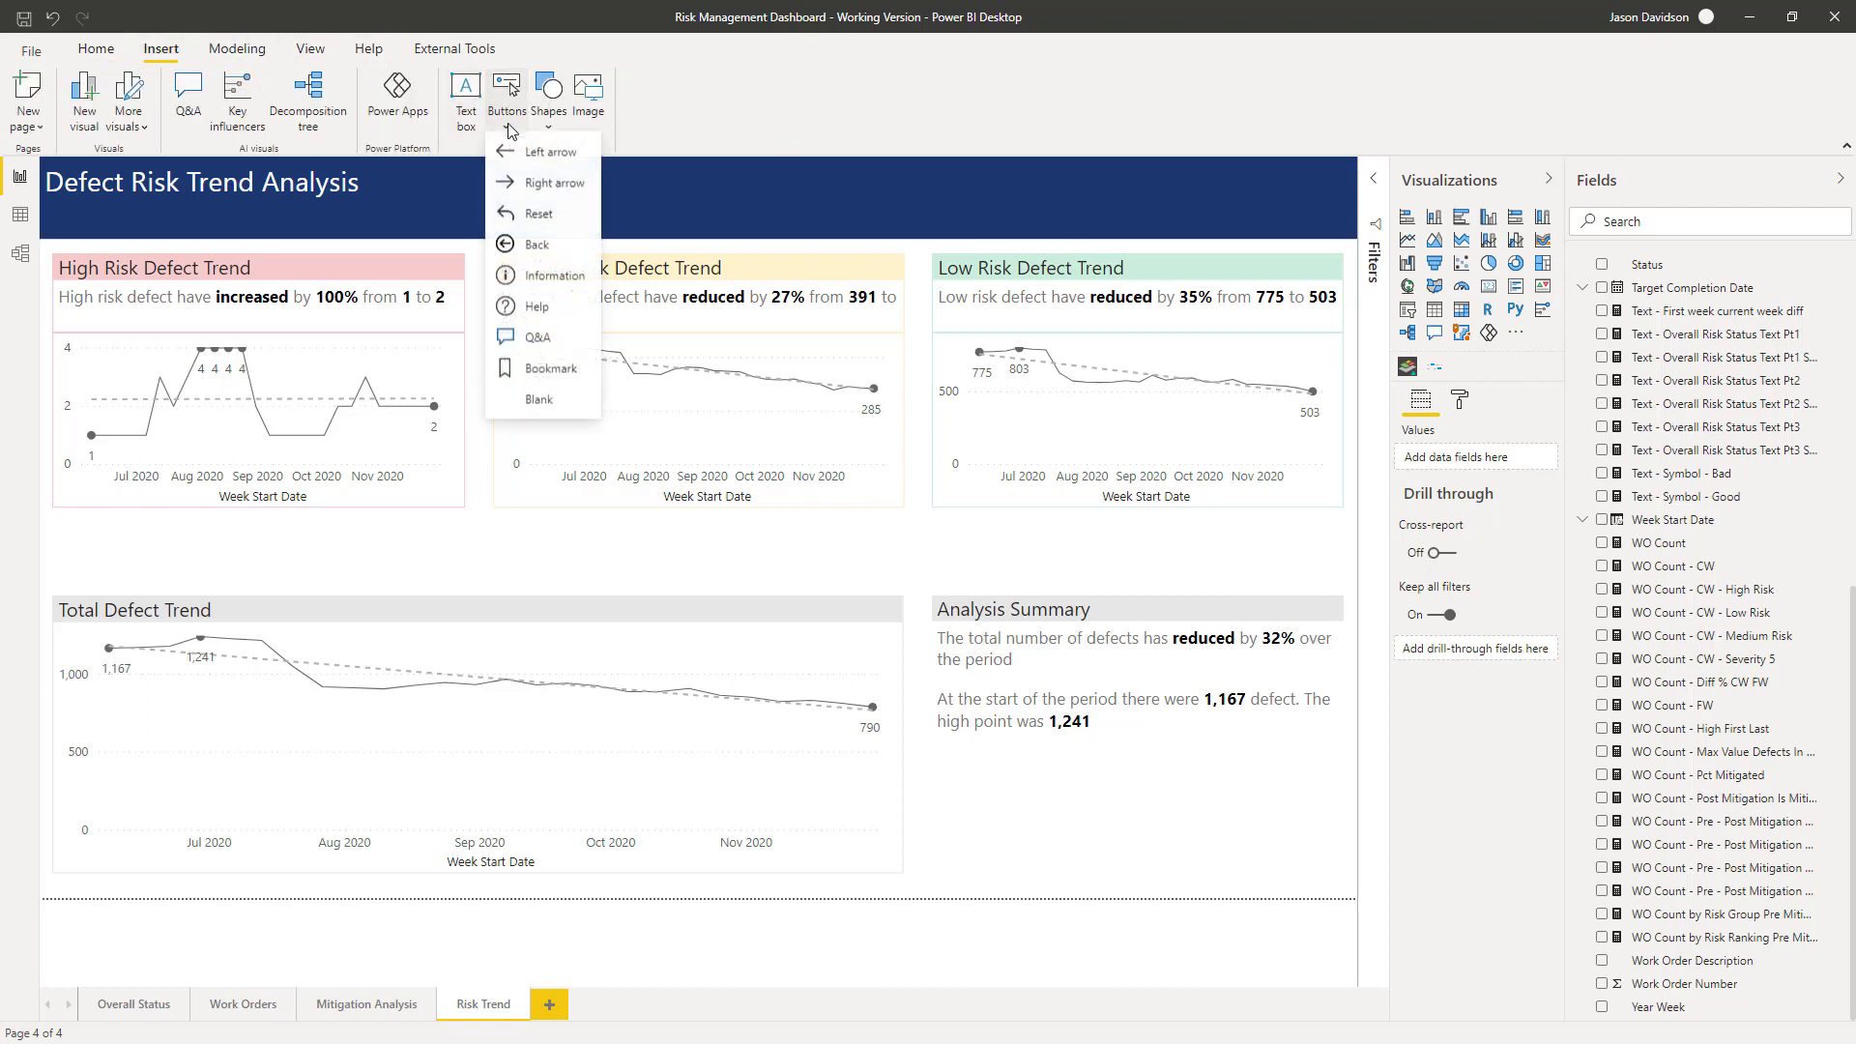
click(539, 407)
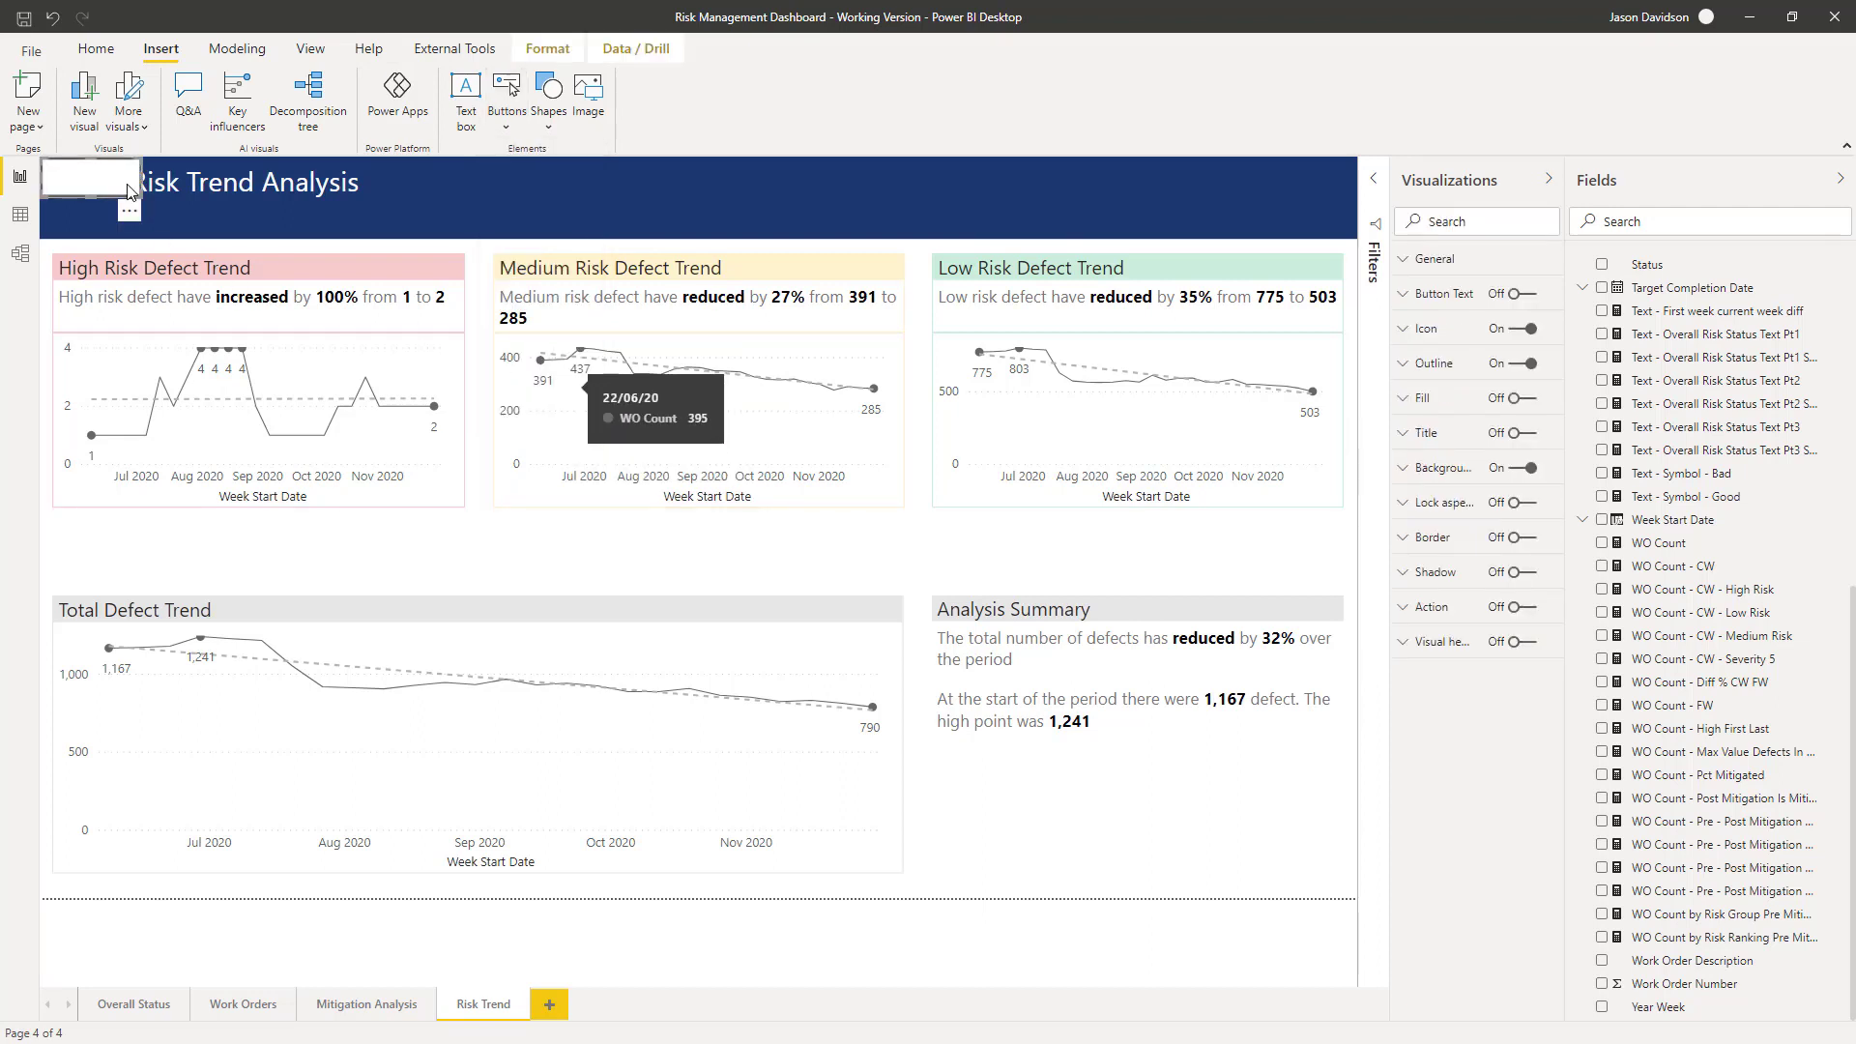
drag(102, 176, 465, 561)
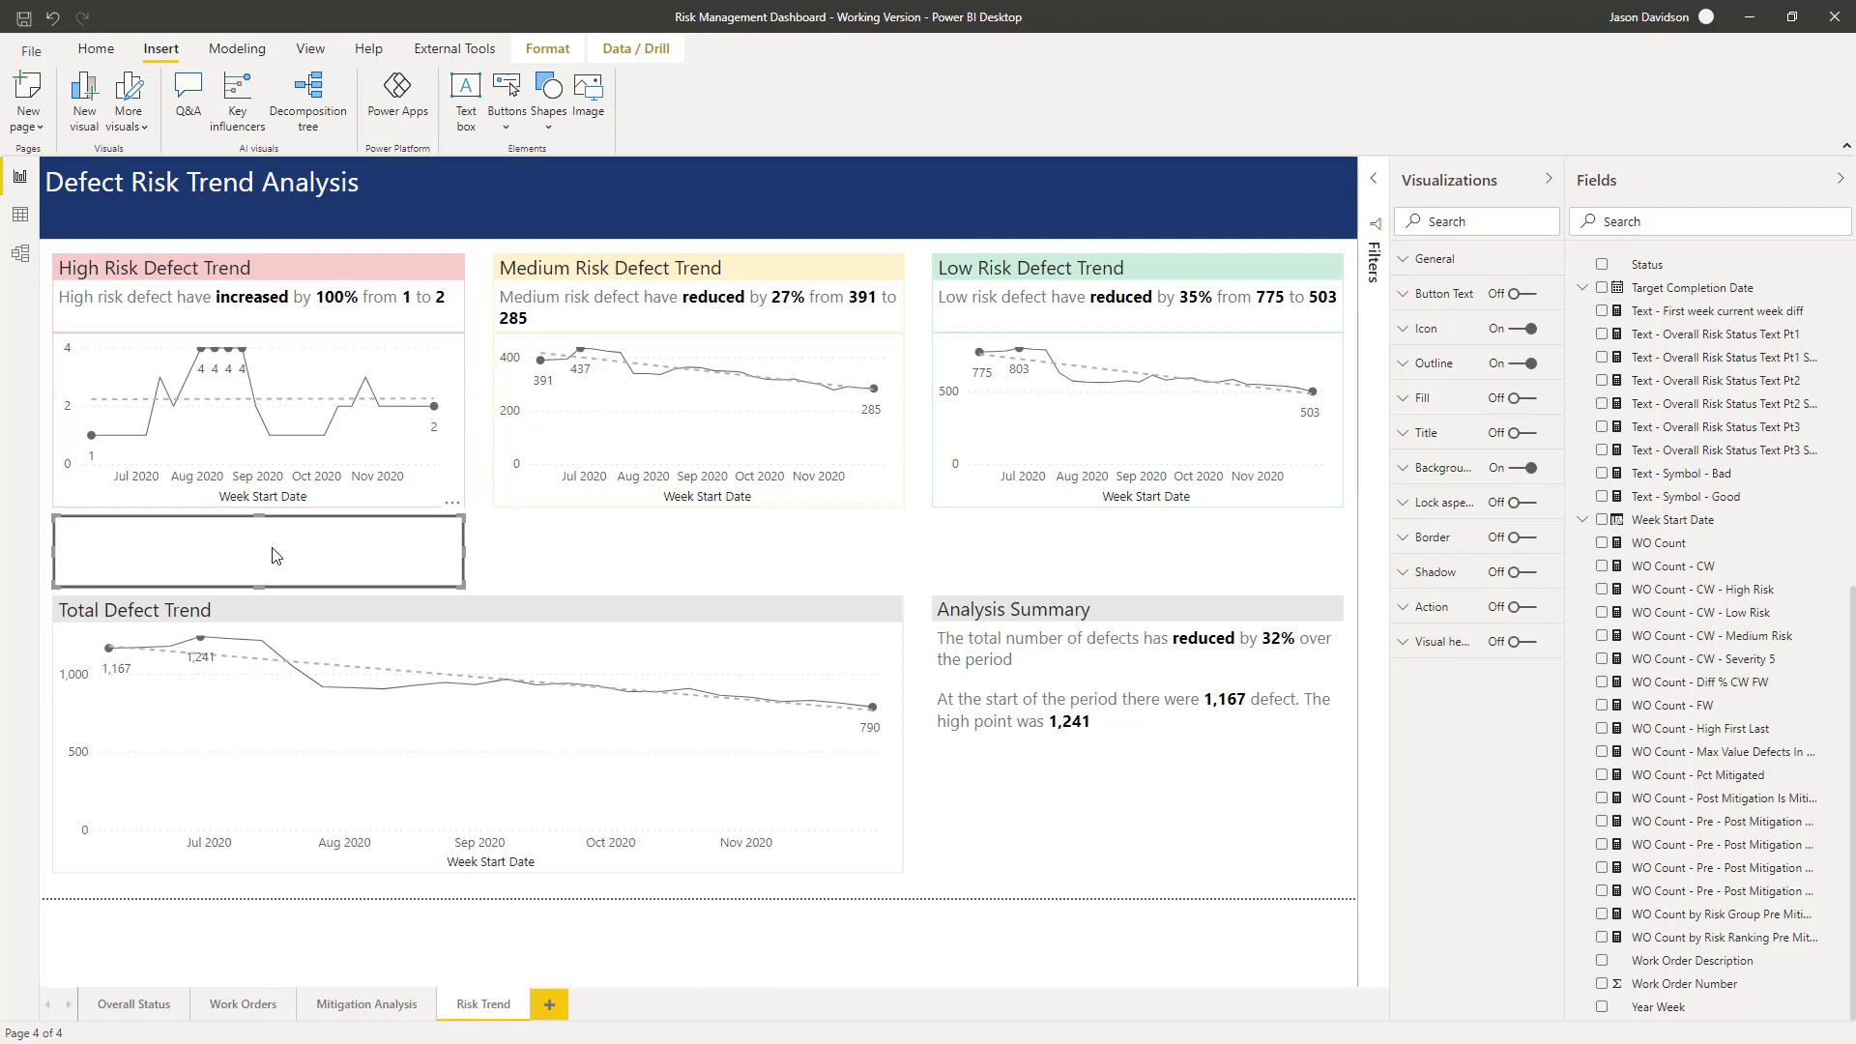
Turn on the blank button's text and set its default-state text to "test".
click(1411, 300)
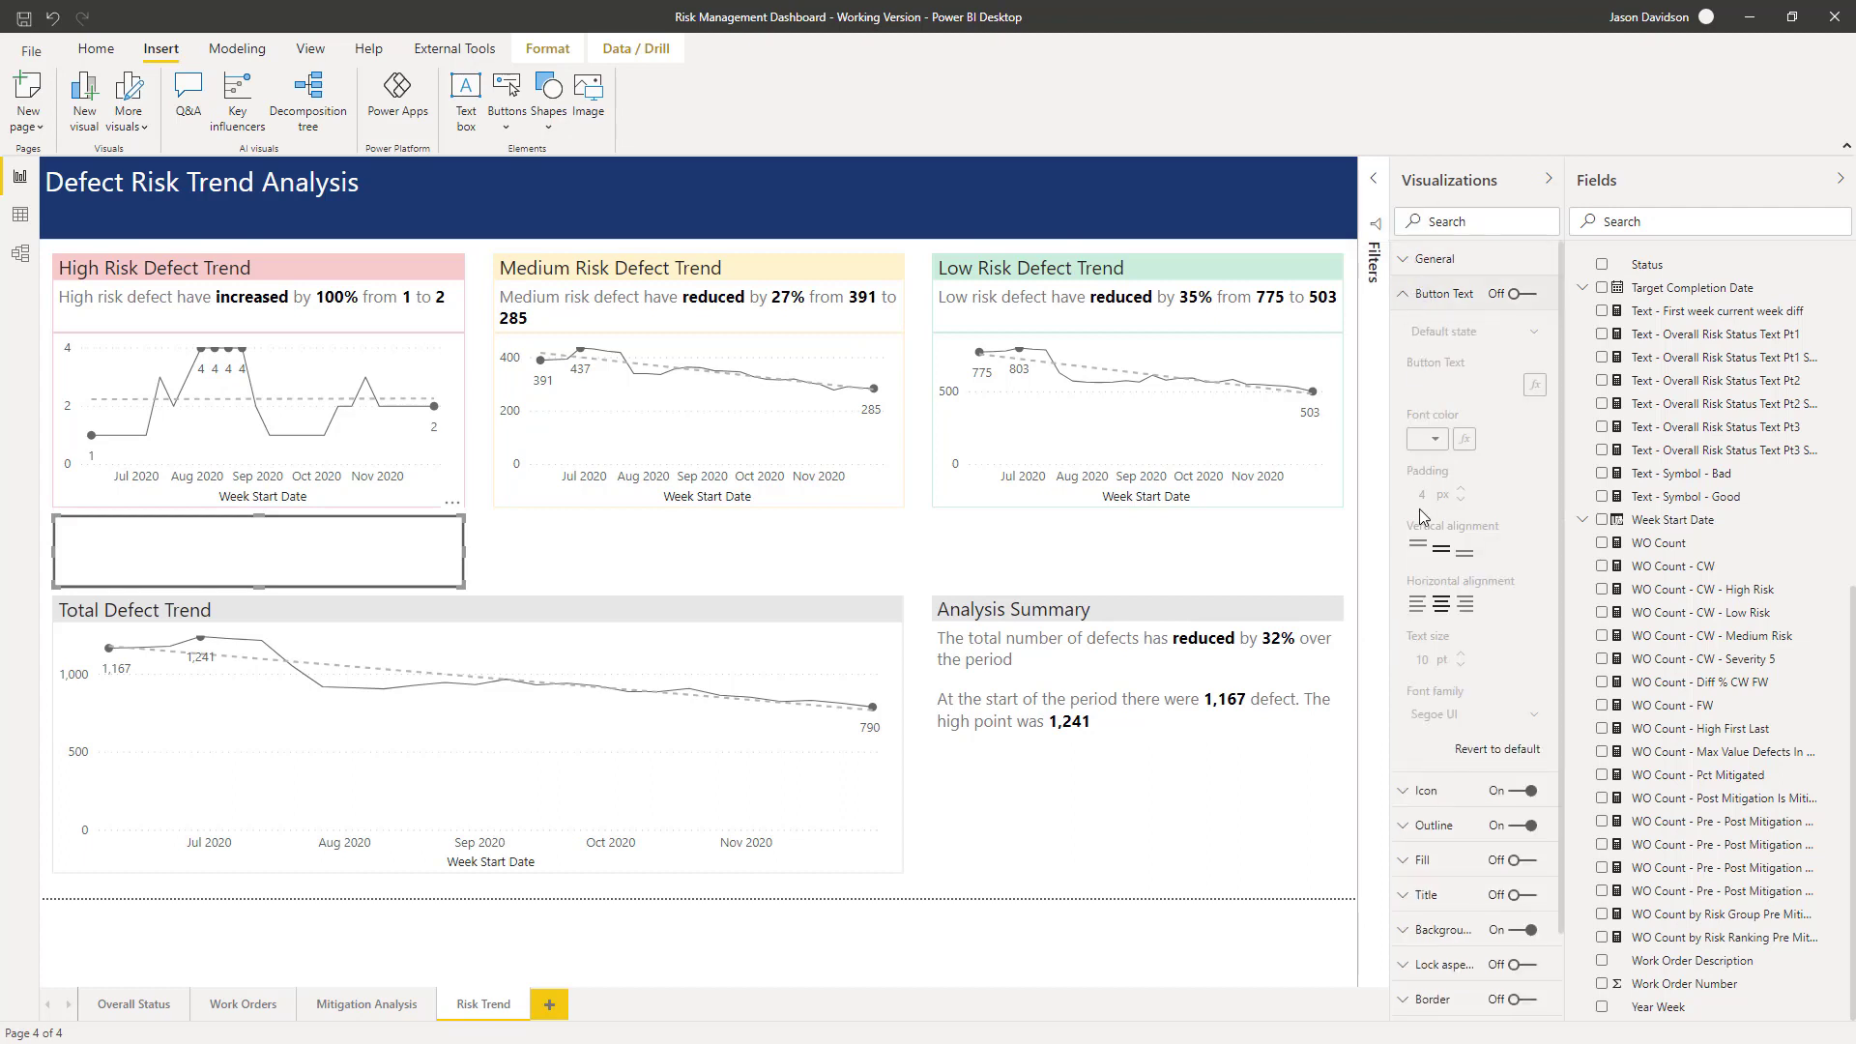
click(1513, 295)
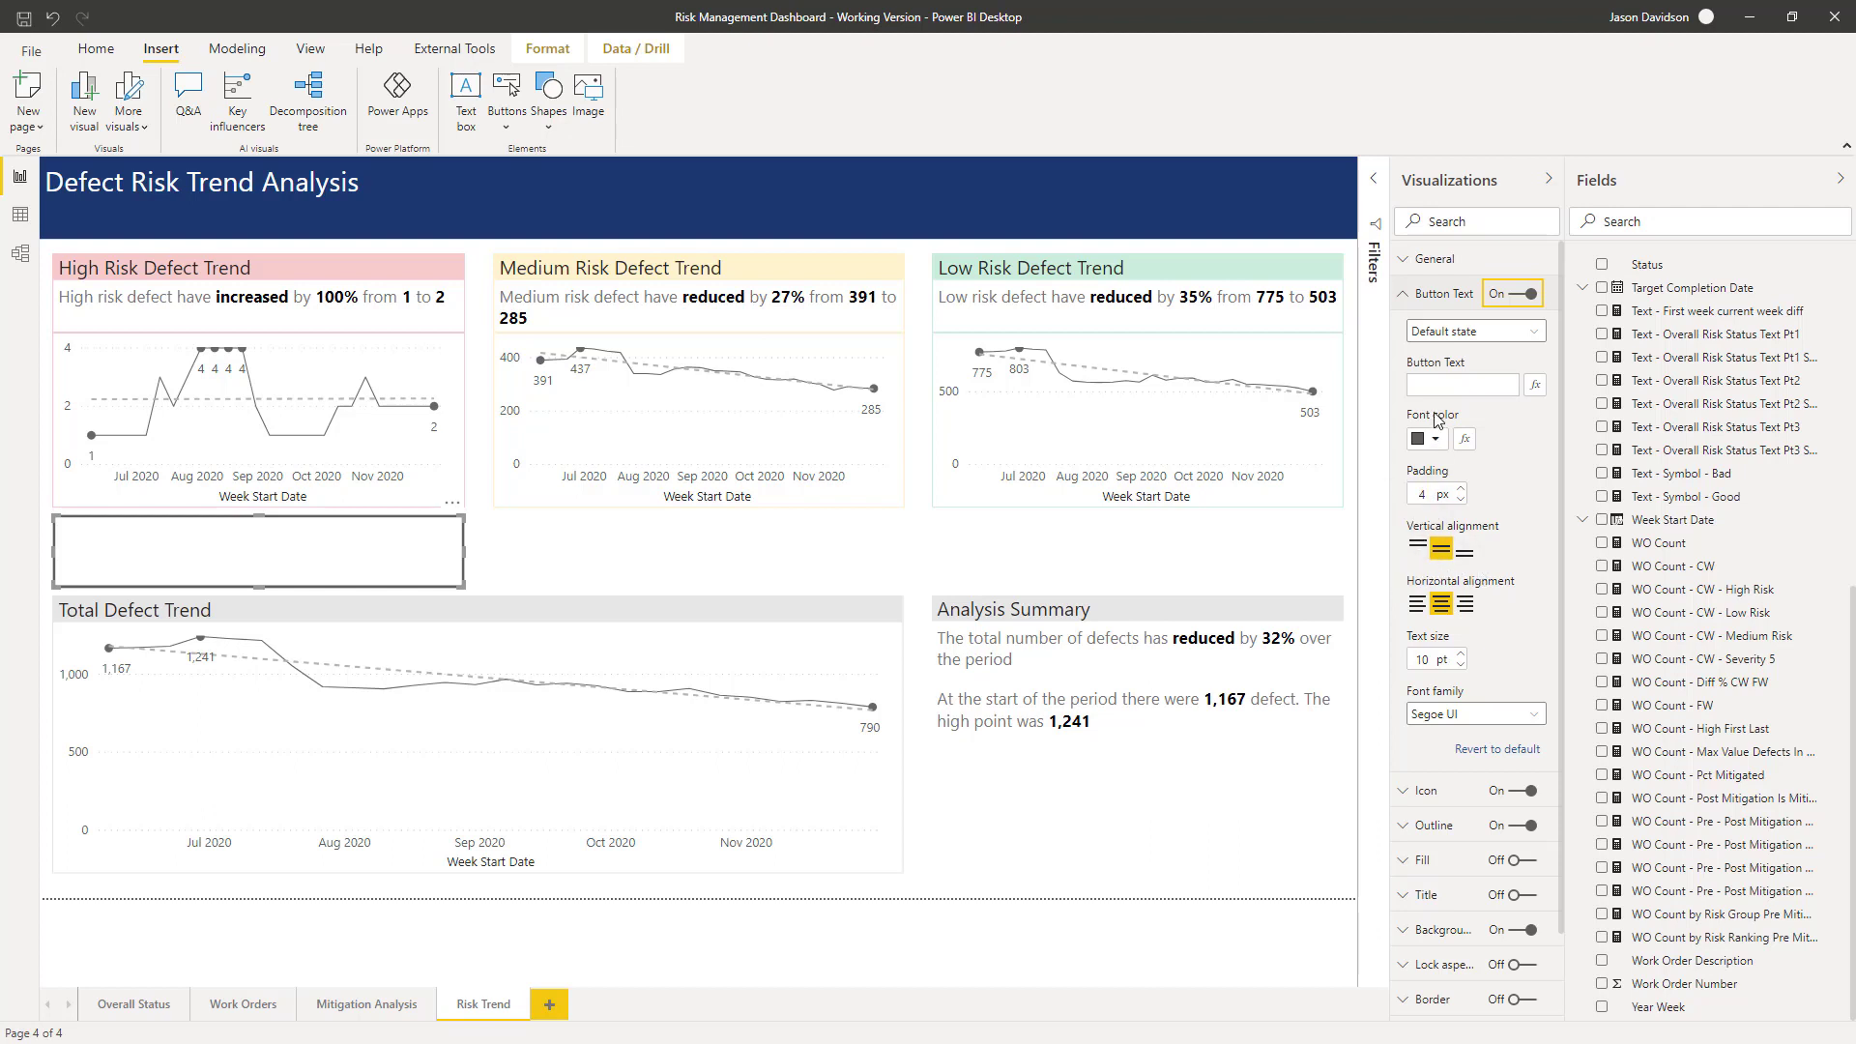
click(1440, 383)
text(test)
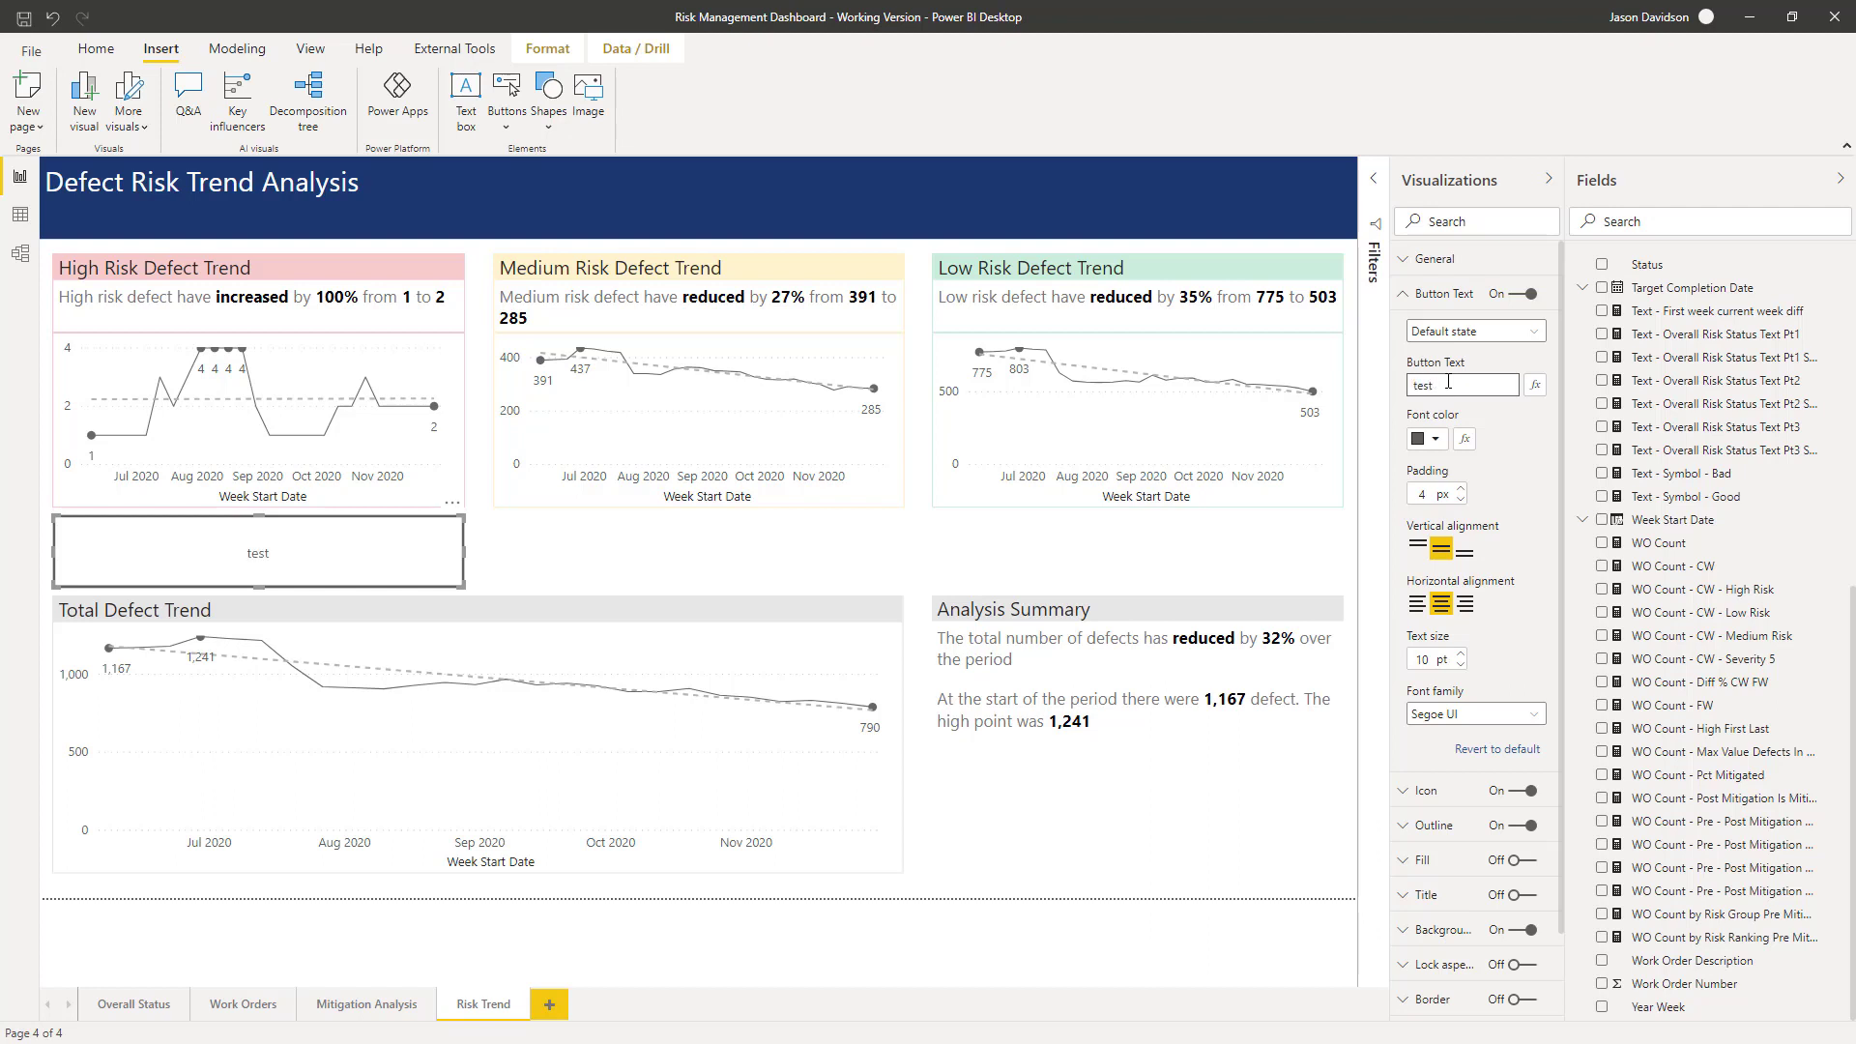
Replace the button text with "The current value of x is above/below the target of Y by Z.".
key(BackSpace)
key(BackSpace)
key(BackSpace)
text(The current value of x is above the)
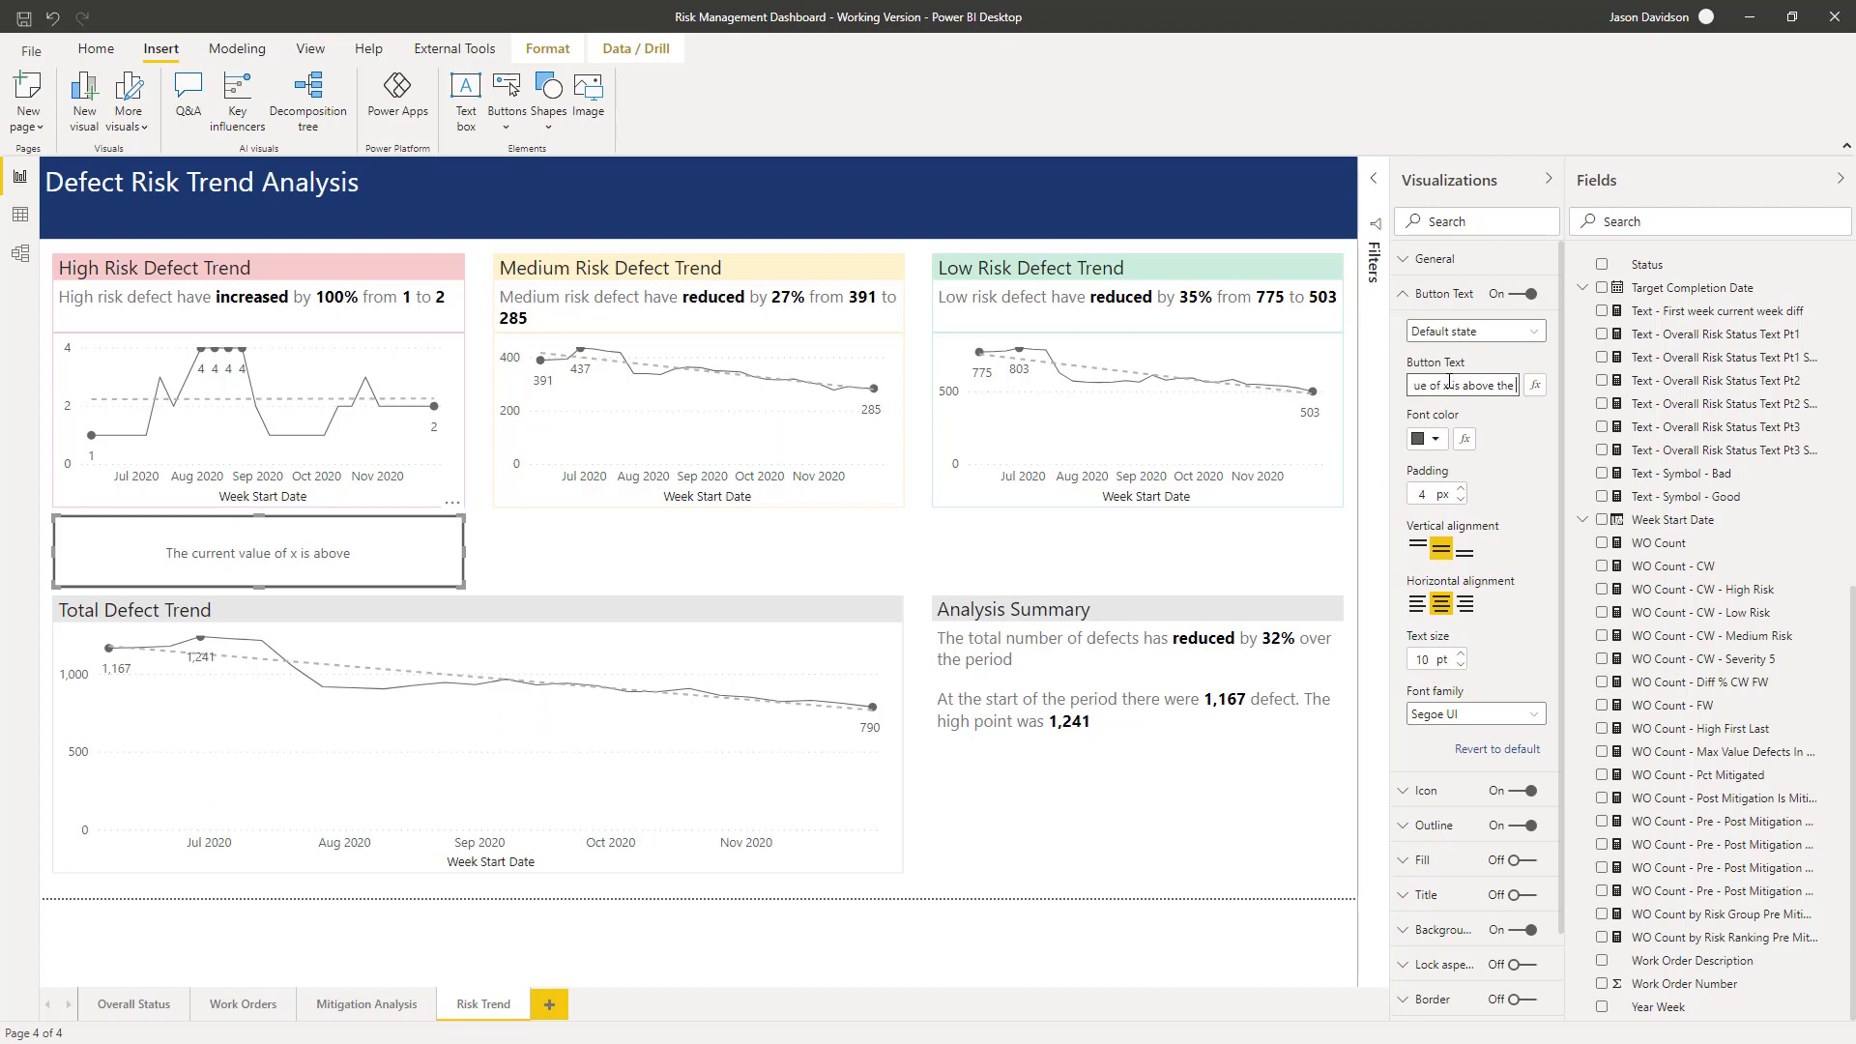
key(BackSpace)
key(BackSpace)
key(BackSpace)
key(BackSpace)
text(/below the target by)
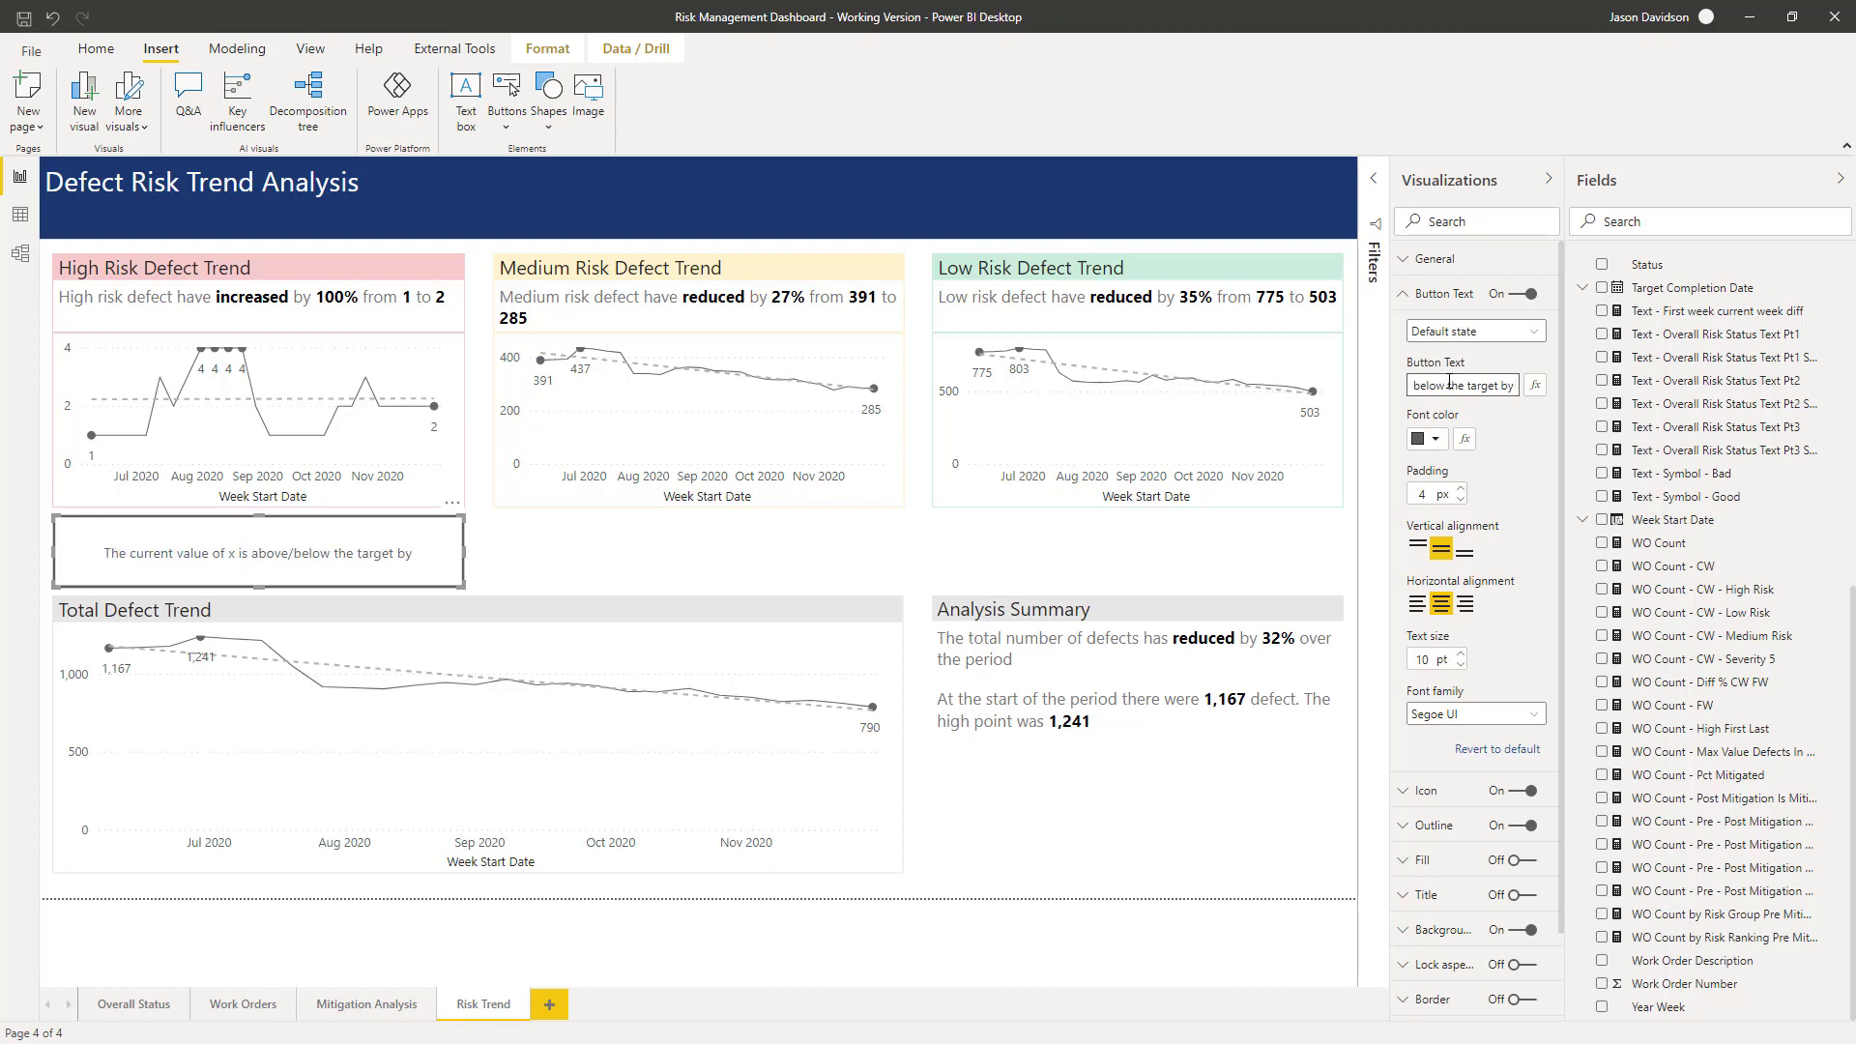
text( Y)
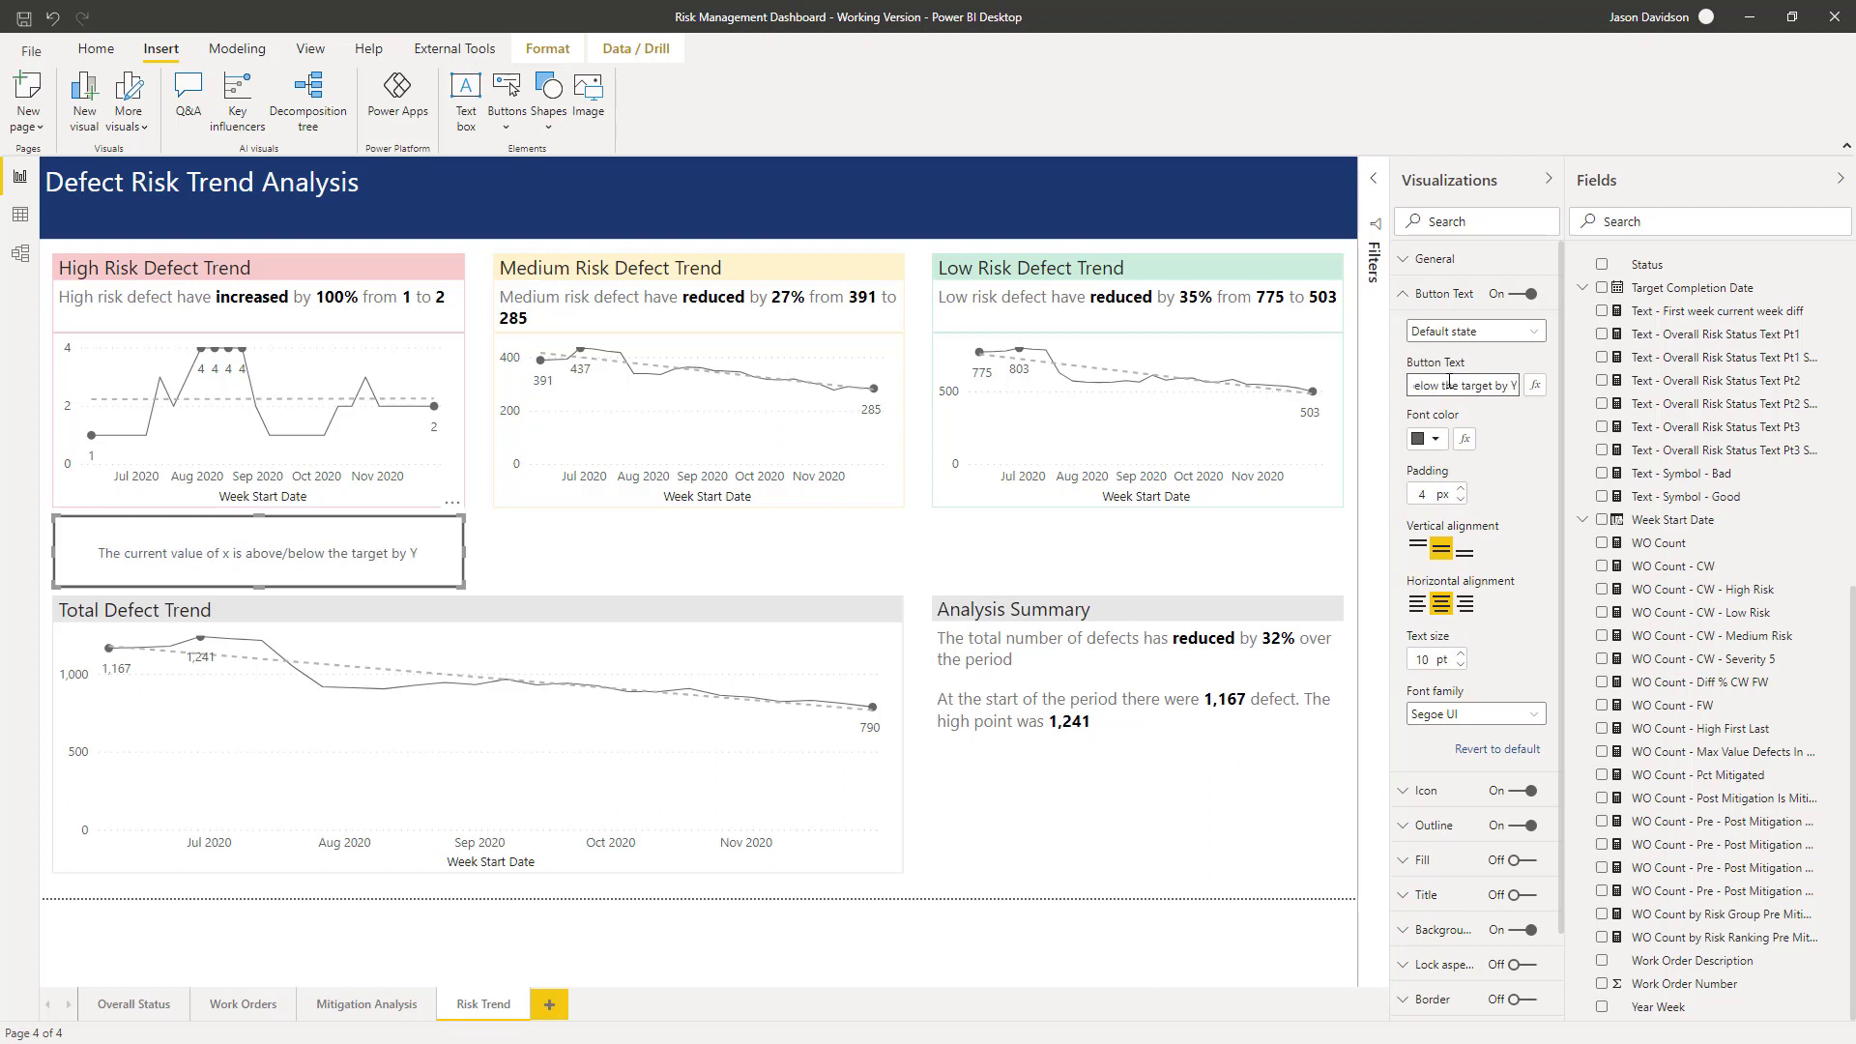
key(BackSpace)
key(BackSpace)
key(BackSpace)
key(BackSpace)
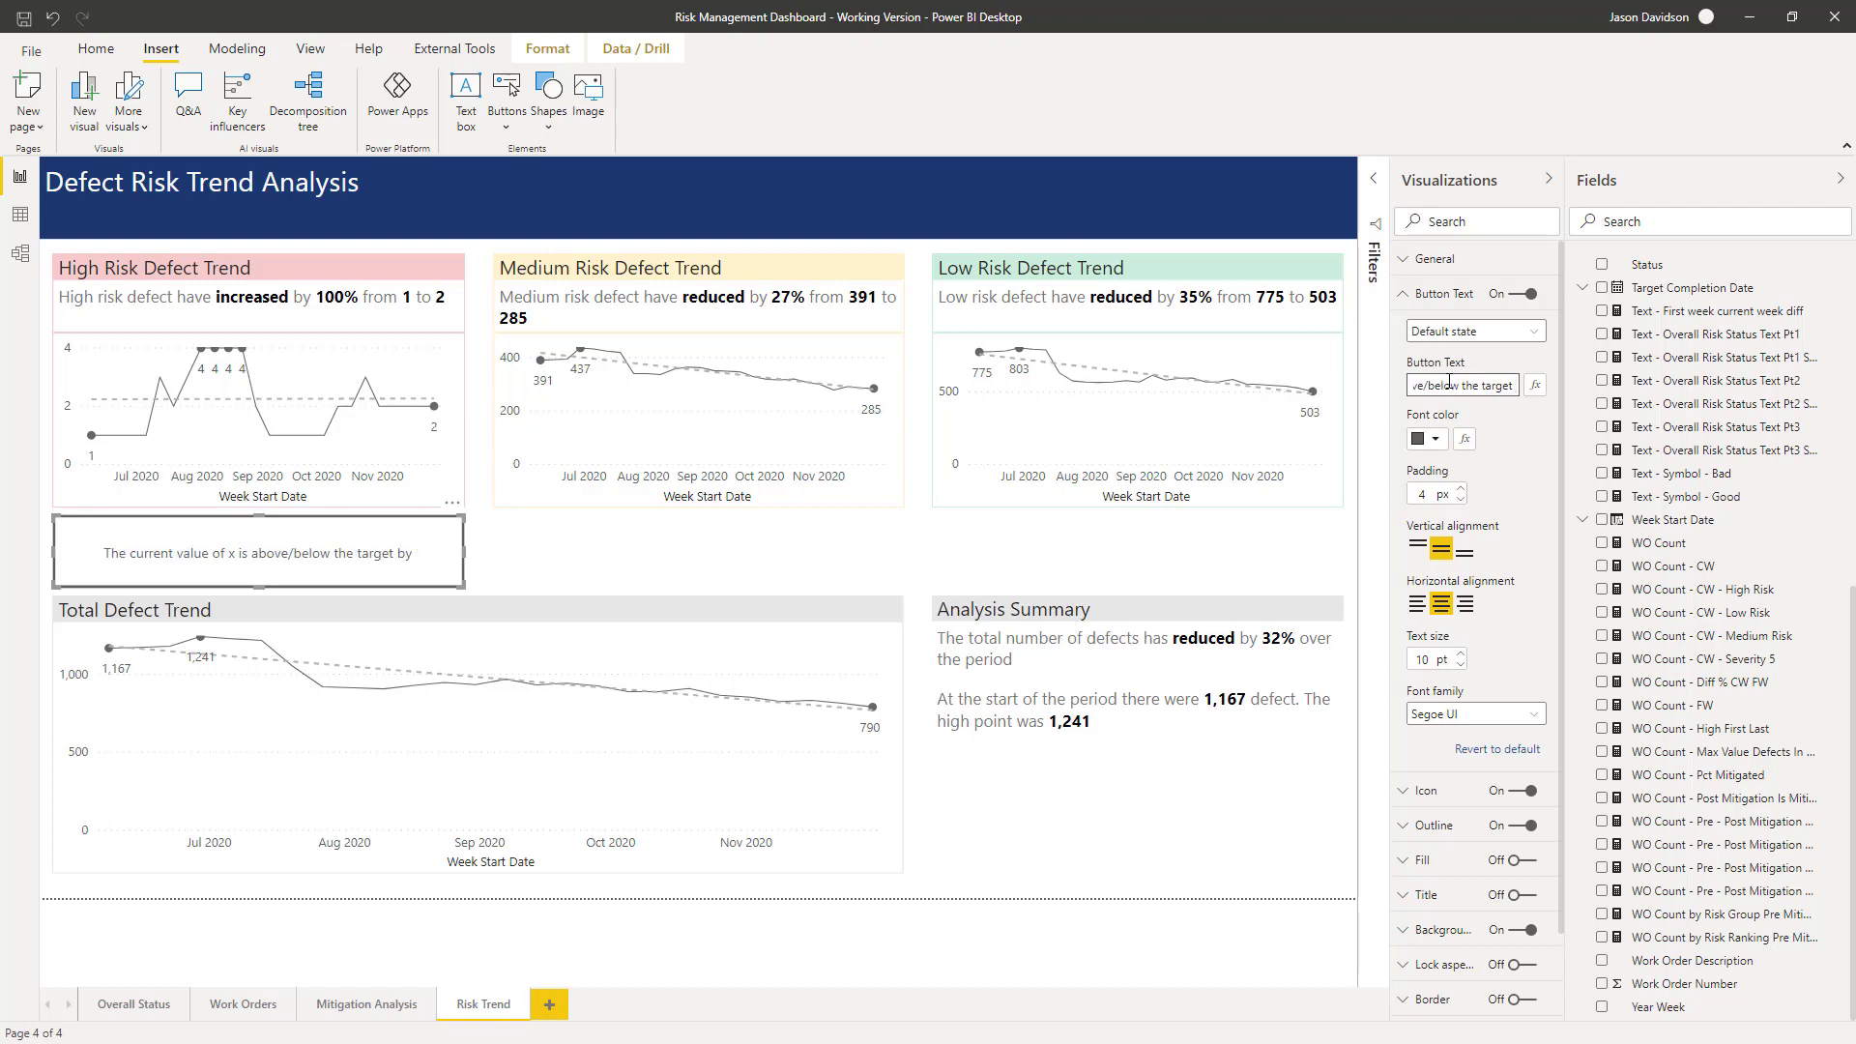
text(of Y by)
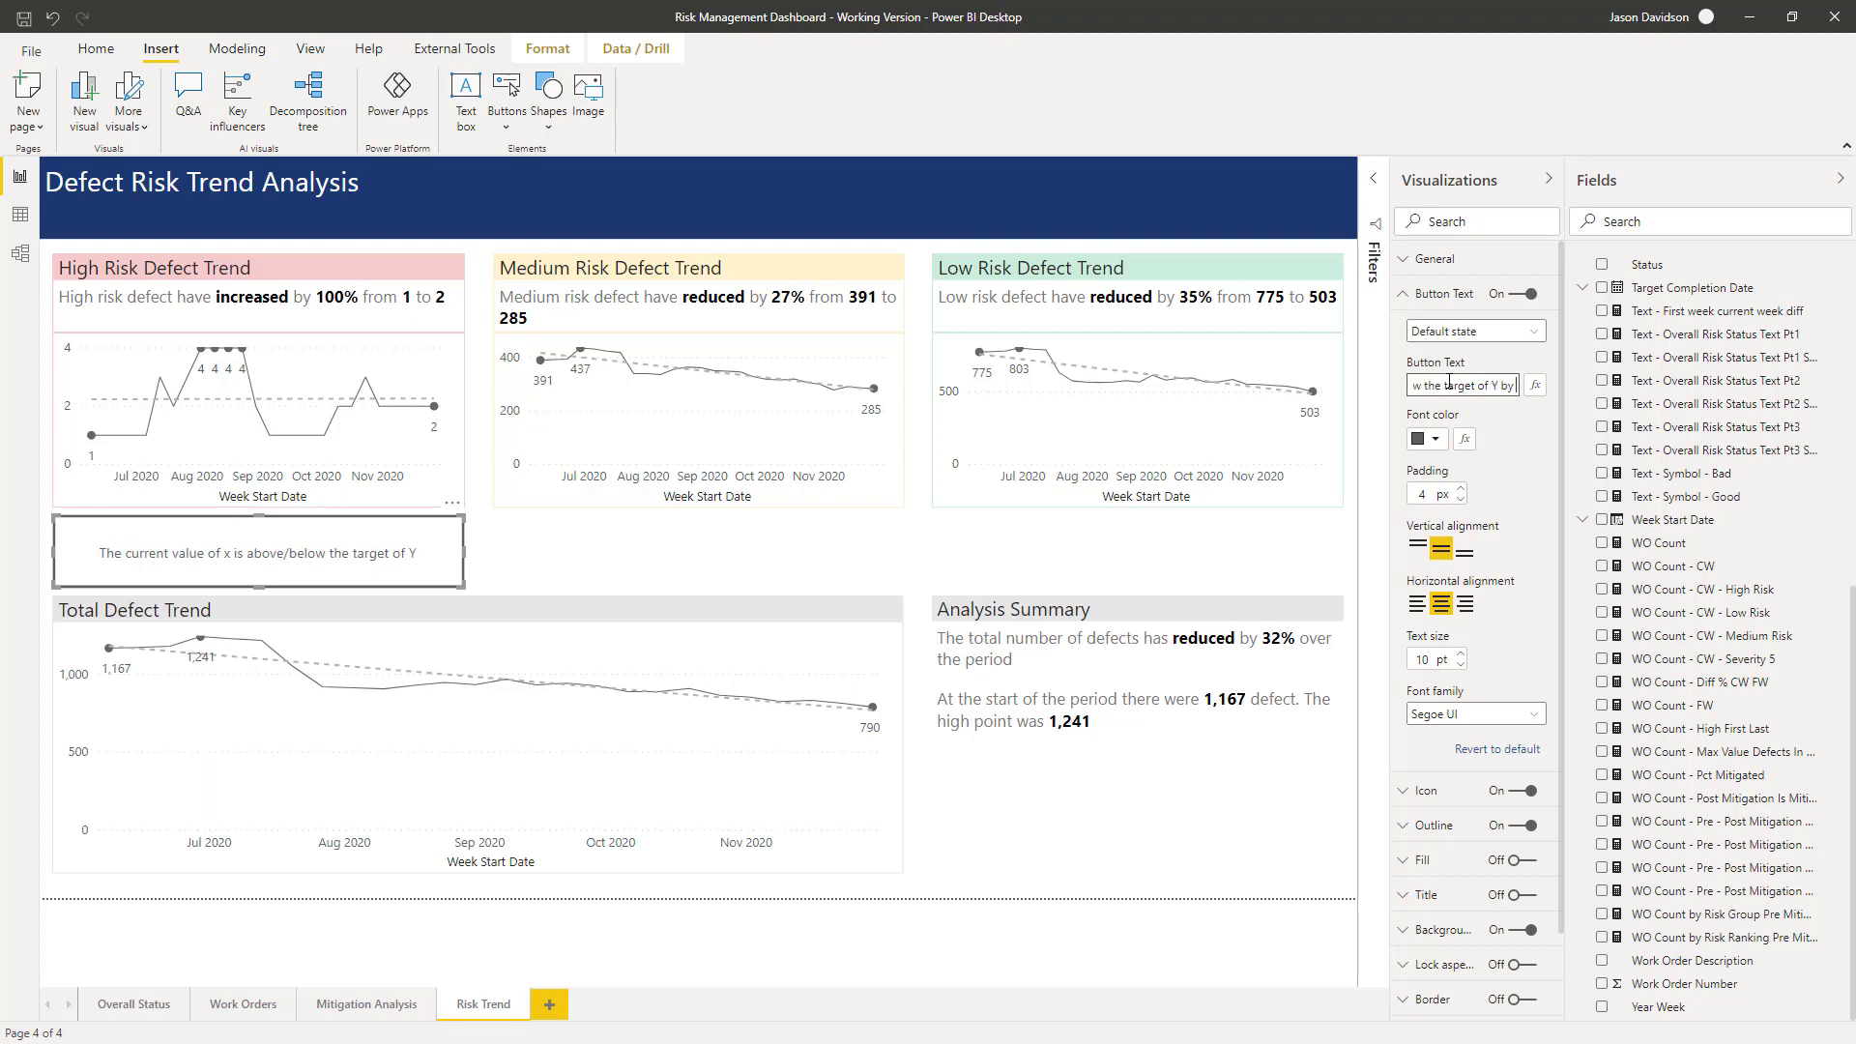
text( Z.)
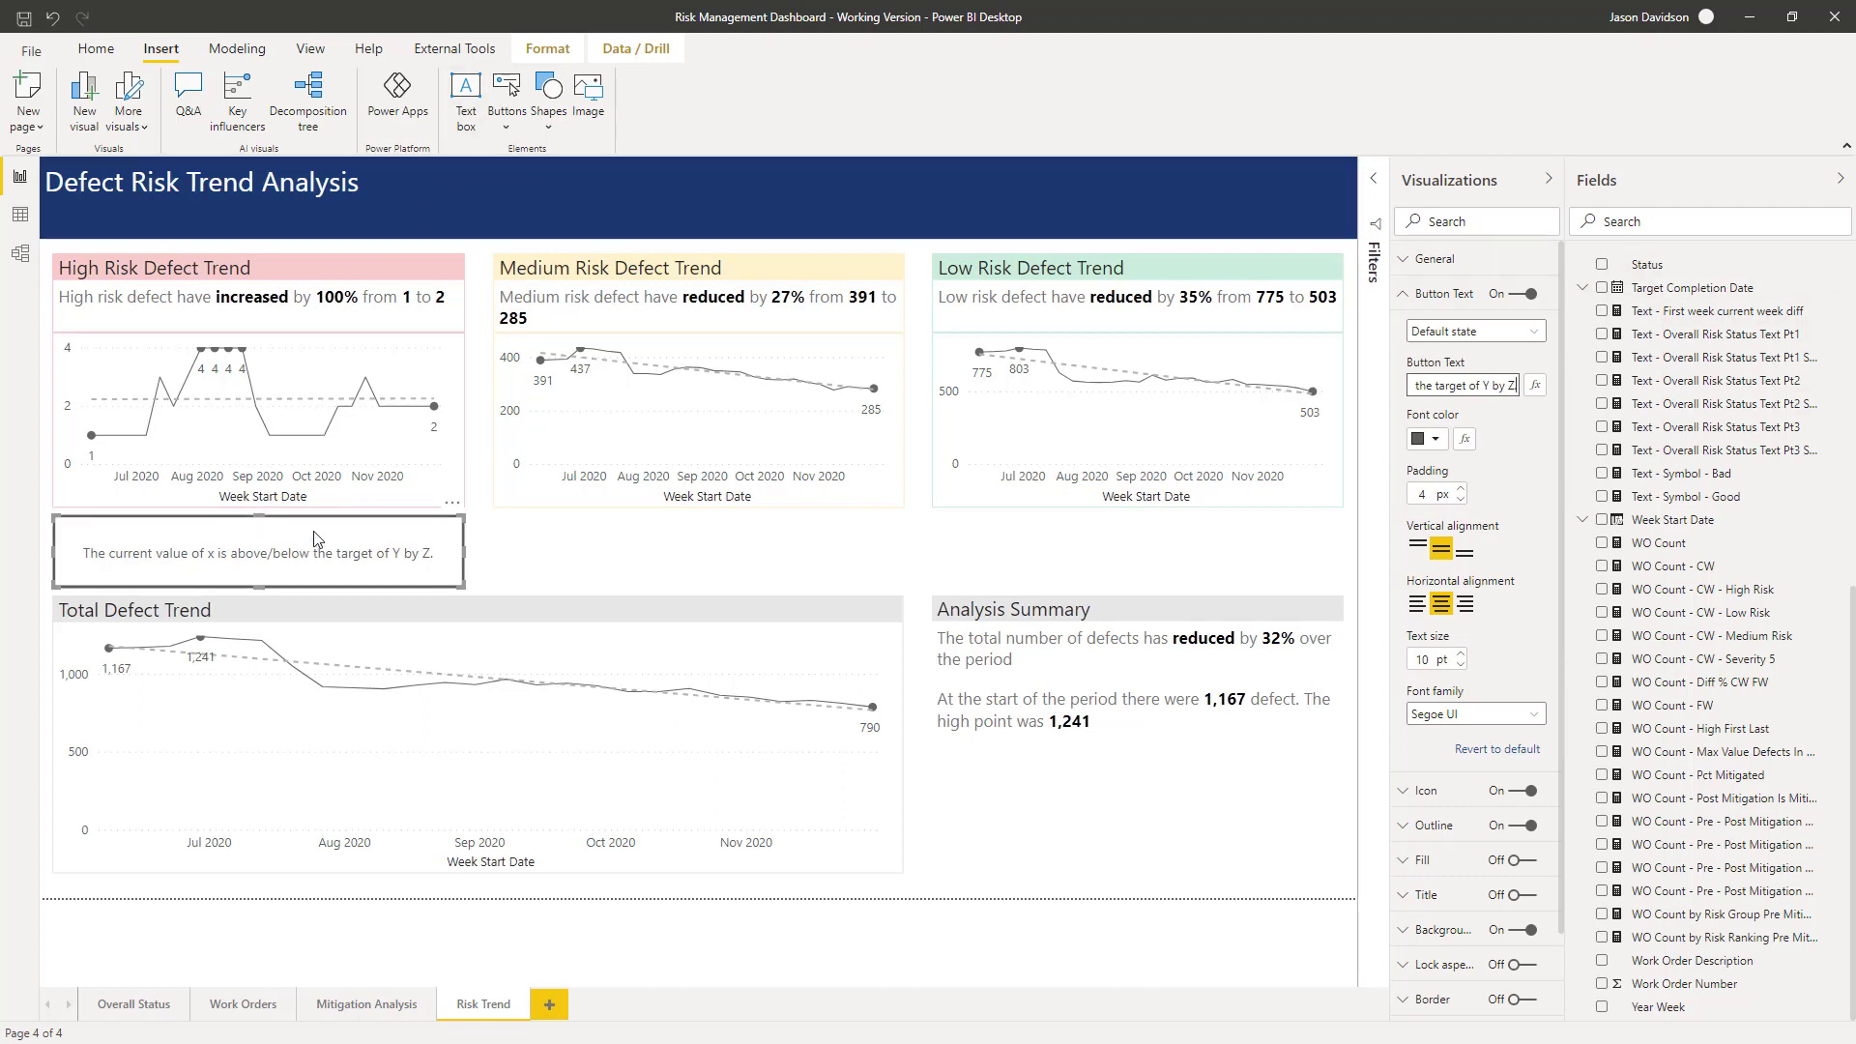
Create the measure "Text - High Risk CW vs Target" describing whether [WO Count - CW - High Risk] is above, below or equal to a target of 0.
click(95, 56)
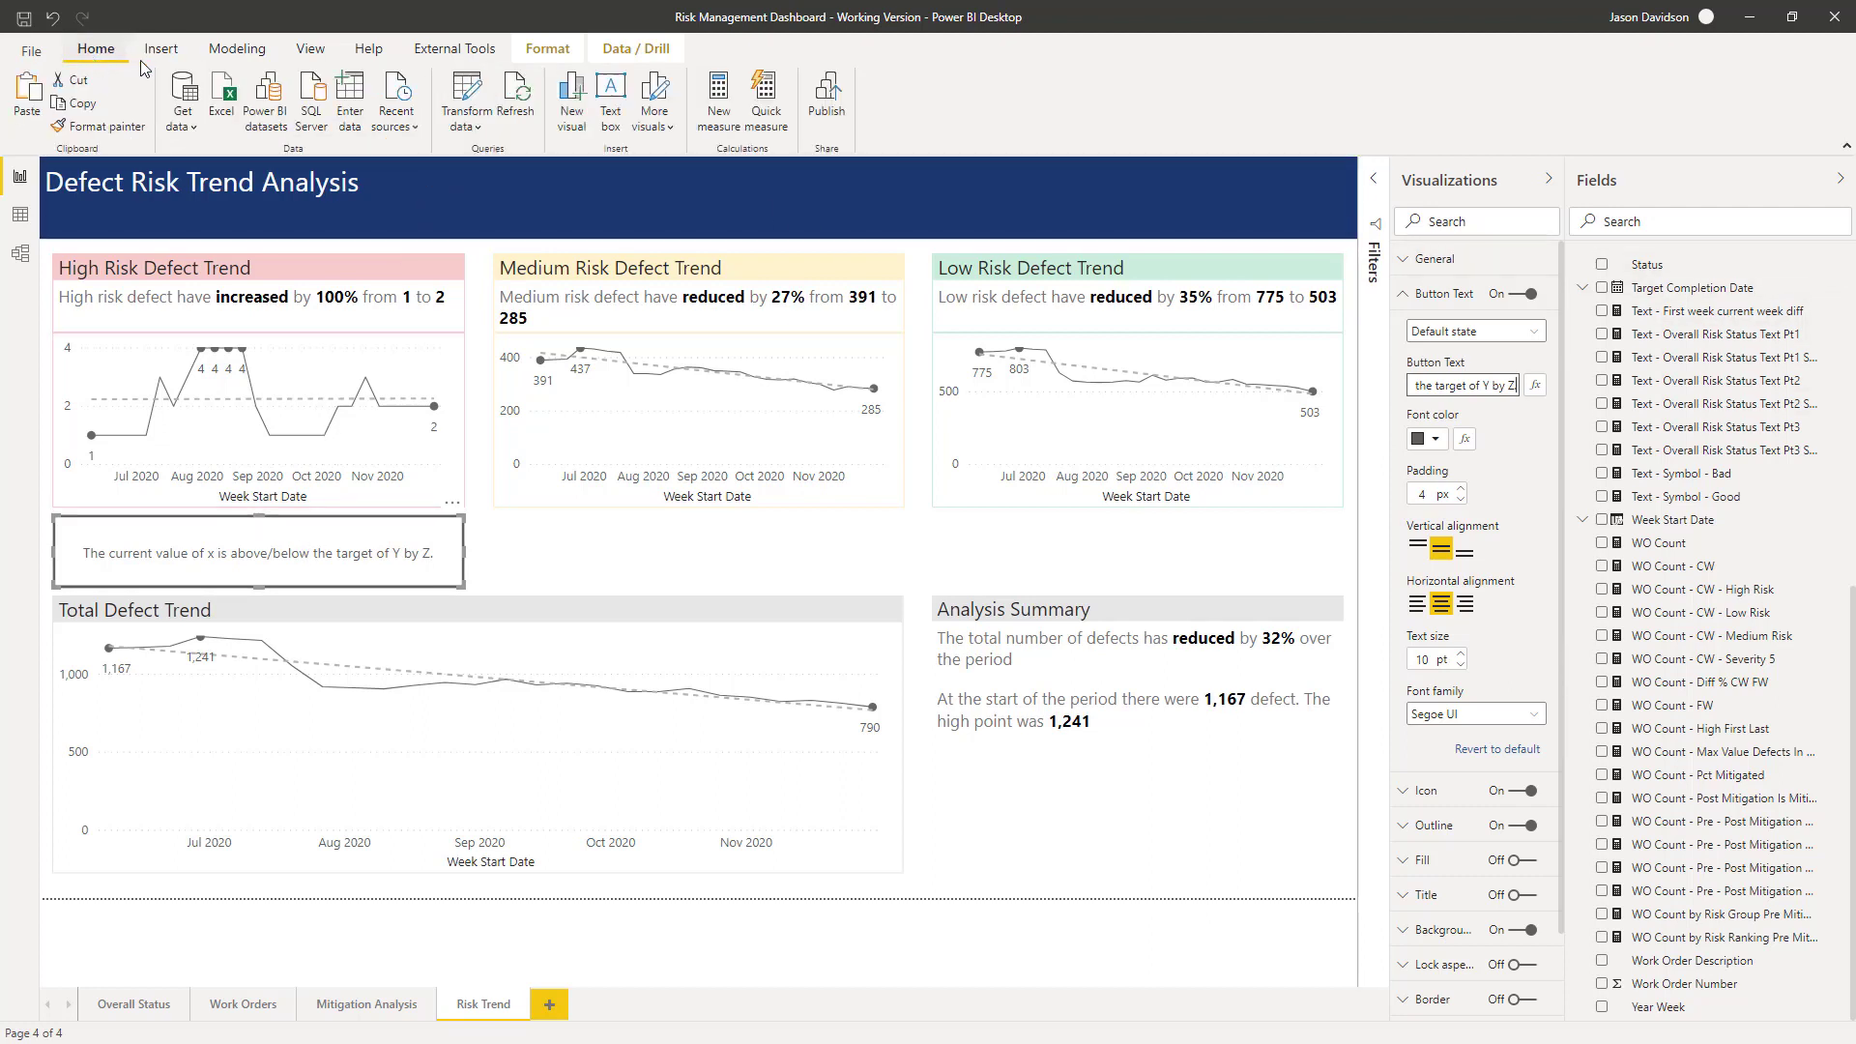
click(718, 114)
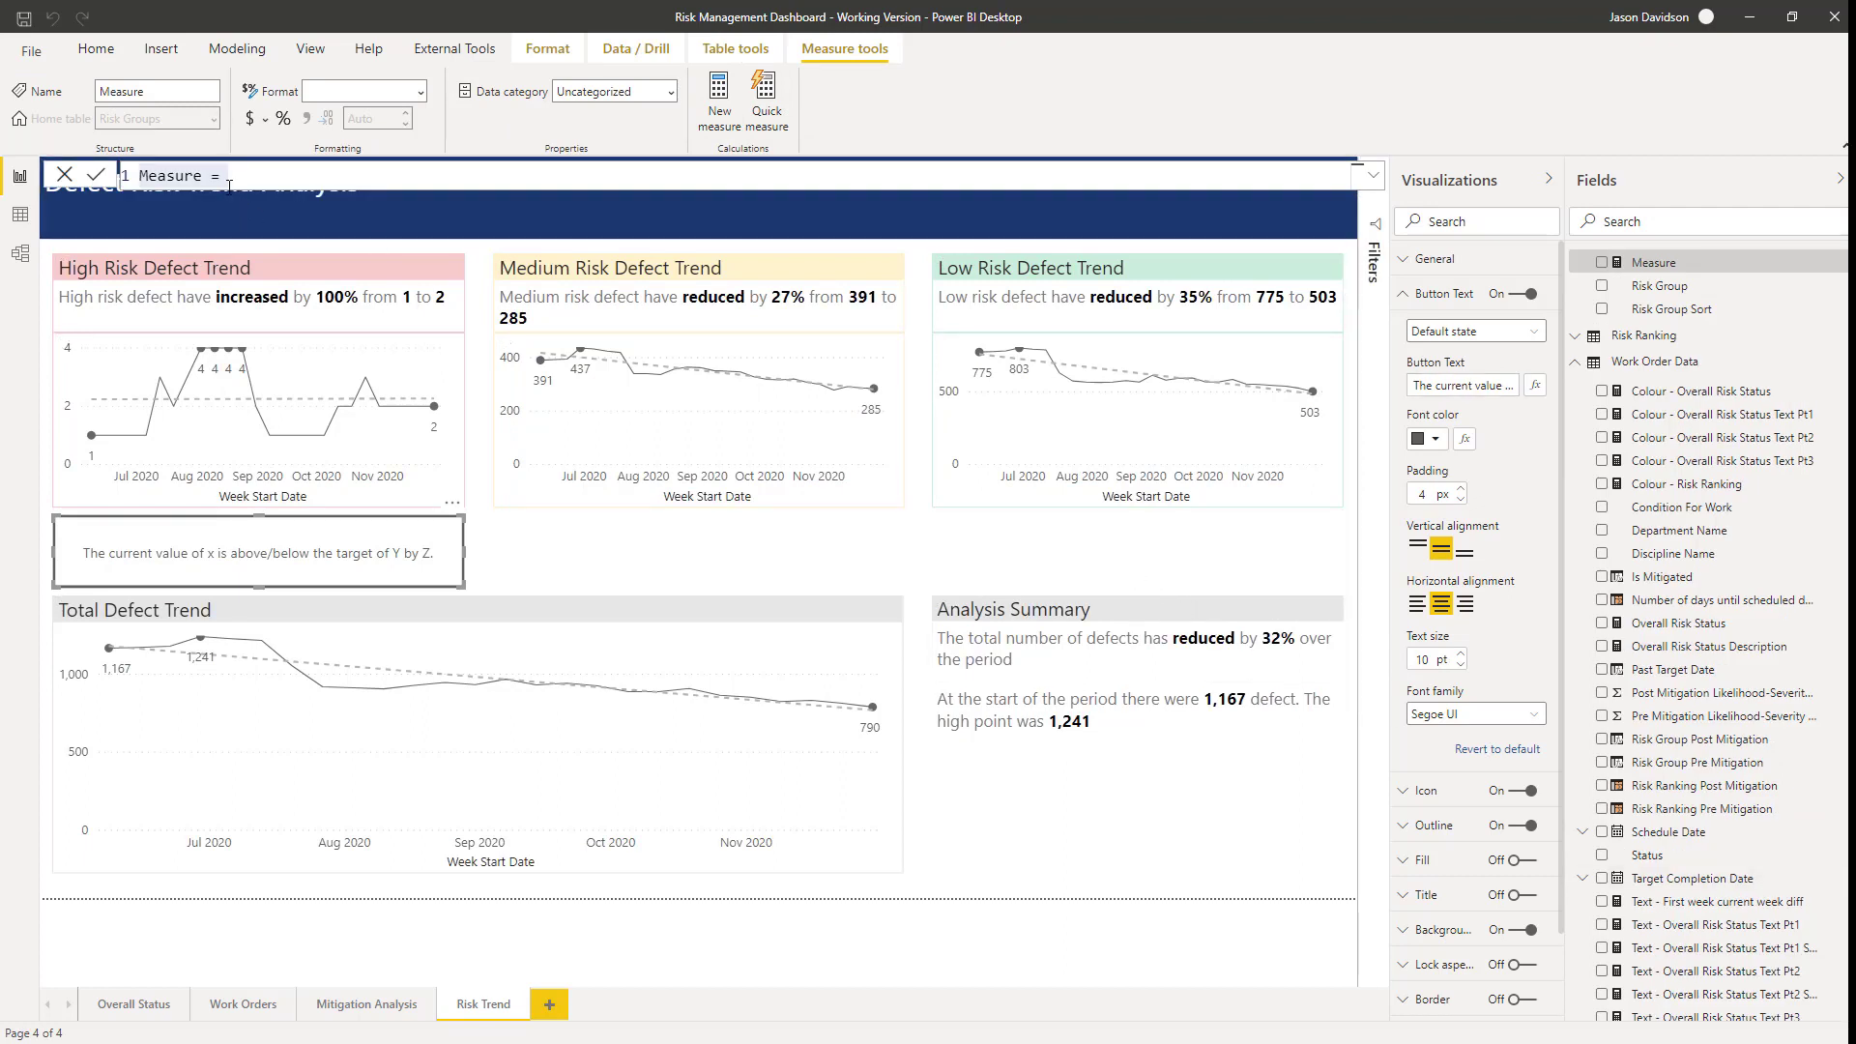
drag(232, 177, 139, 178)
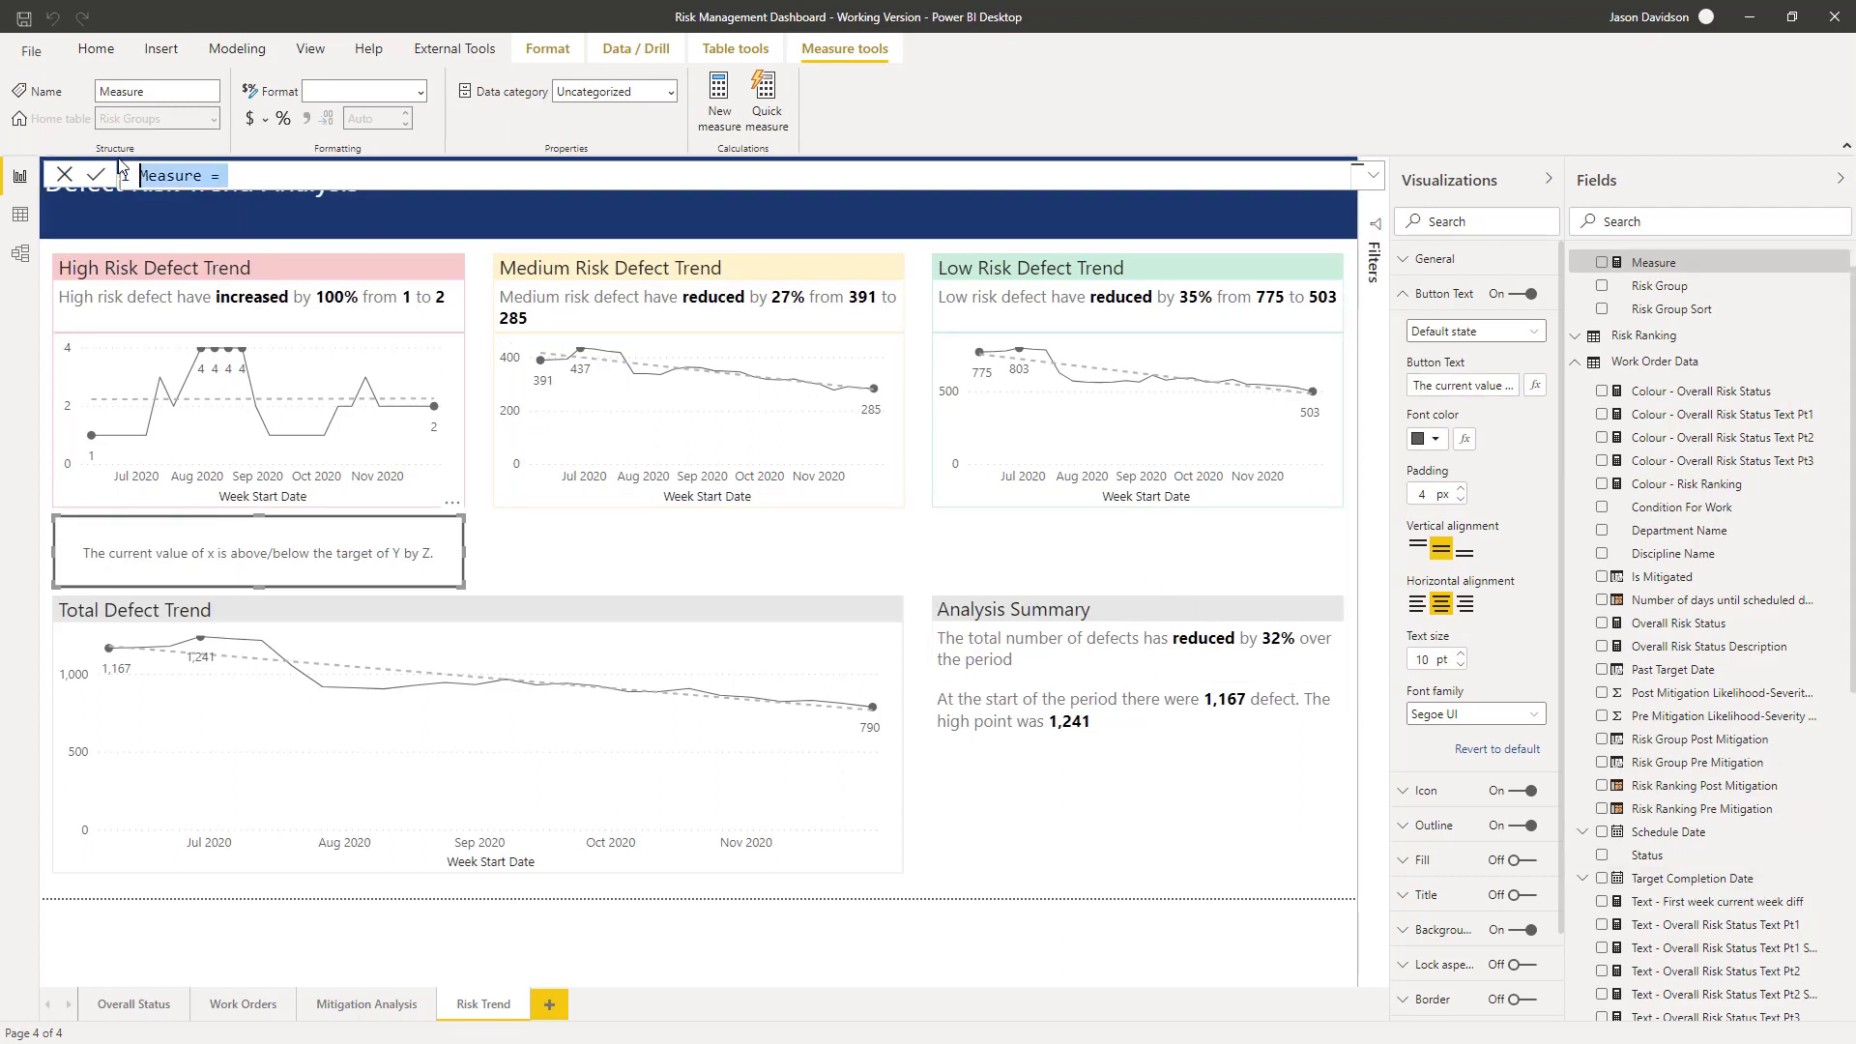
text(Text - High Risk CW vs Target = //The current value is X below/above/equal to the target value. VAR CWHighRisk = [WO Count - CW - High Risk] VAR HighRiskTarget = 0 VAR Diff_CW_Target = CWHighRisk - HighRiskTarget VAR Diff_Text =     SWITCH(         TRUE(),         Diff_CW_Target = 0, "equal to ",         Diff_CW_Target < 0, "below ",         Diff_CW_Target > 0, "above "     ) VAR TargetCompareText =     SWITCH(         TRUE(),         Diff_CW_Target <> 0, " by "& Diff_CW_Target & ".") VAR Result =     "The current value of "&CWHighRisk& " is " &Diff_Text& "the target of "& HighRiskTarget & TargetCompareText Return Result)
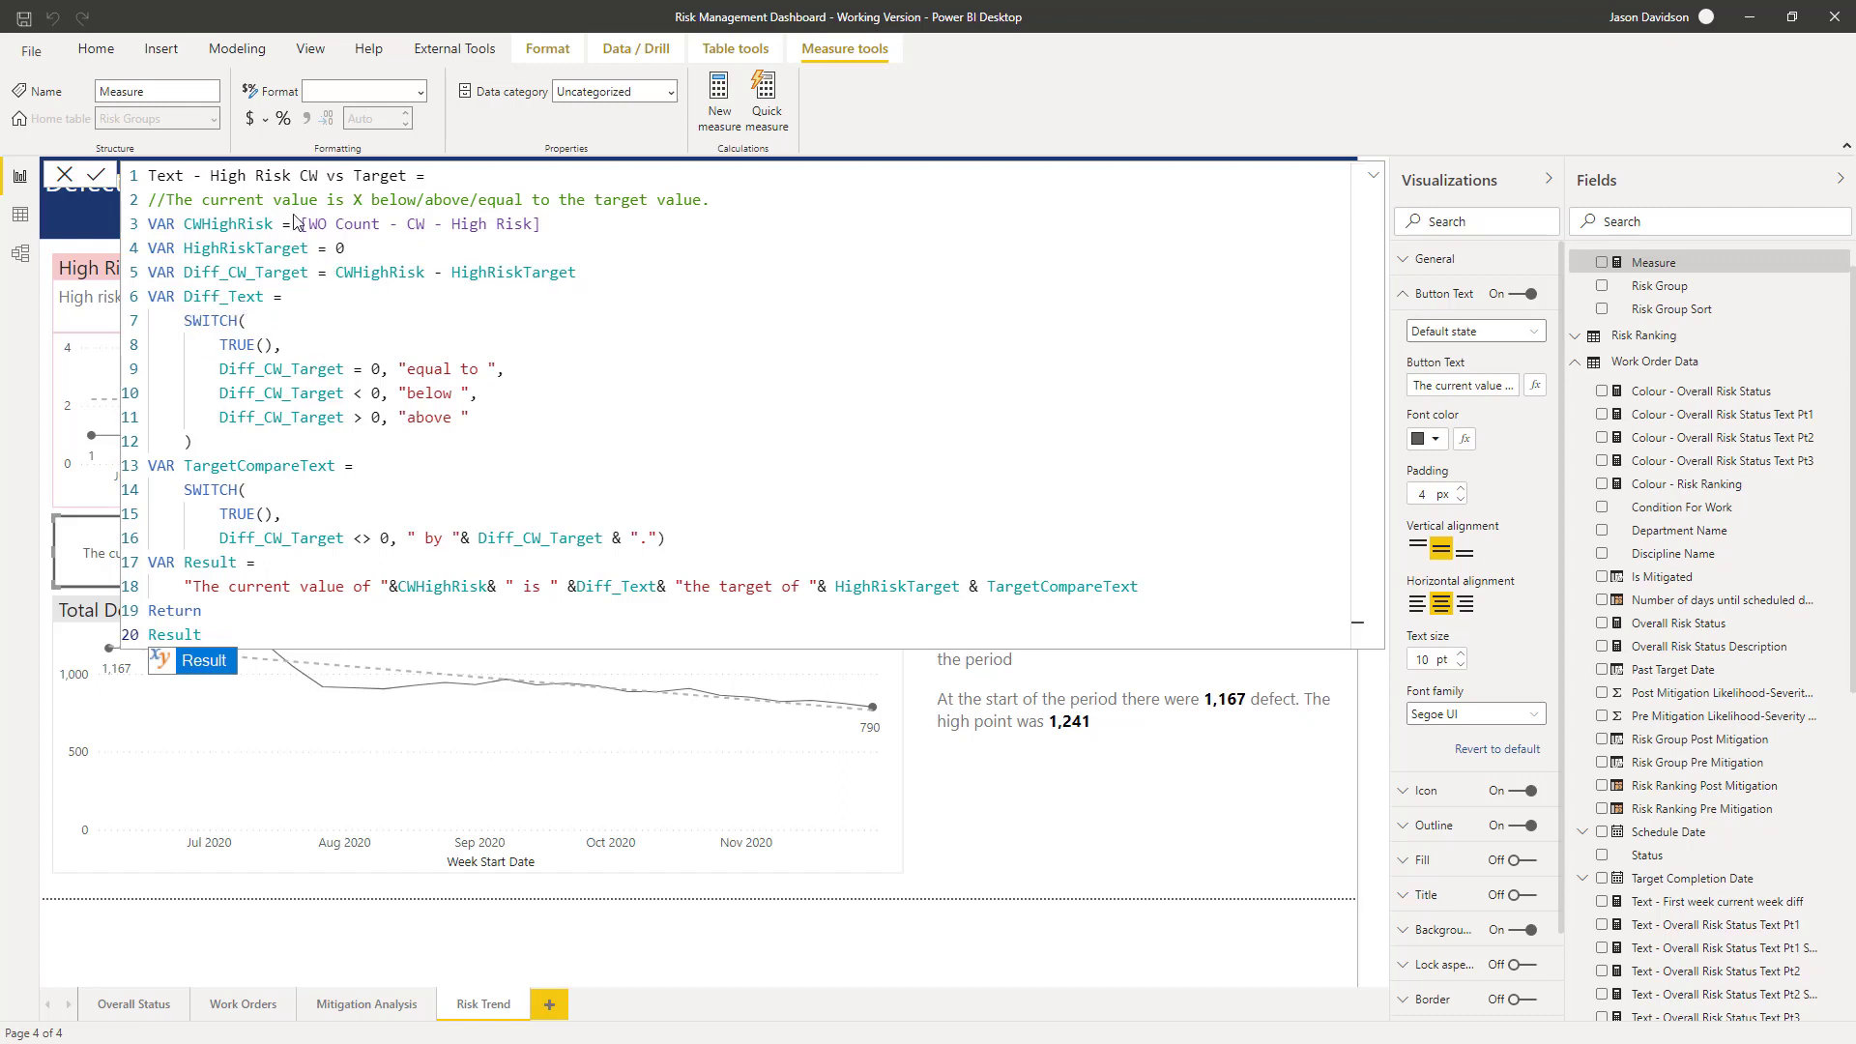
click(182, 437)
text())
click(97, 184)
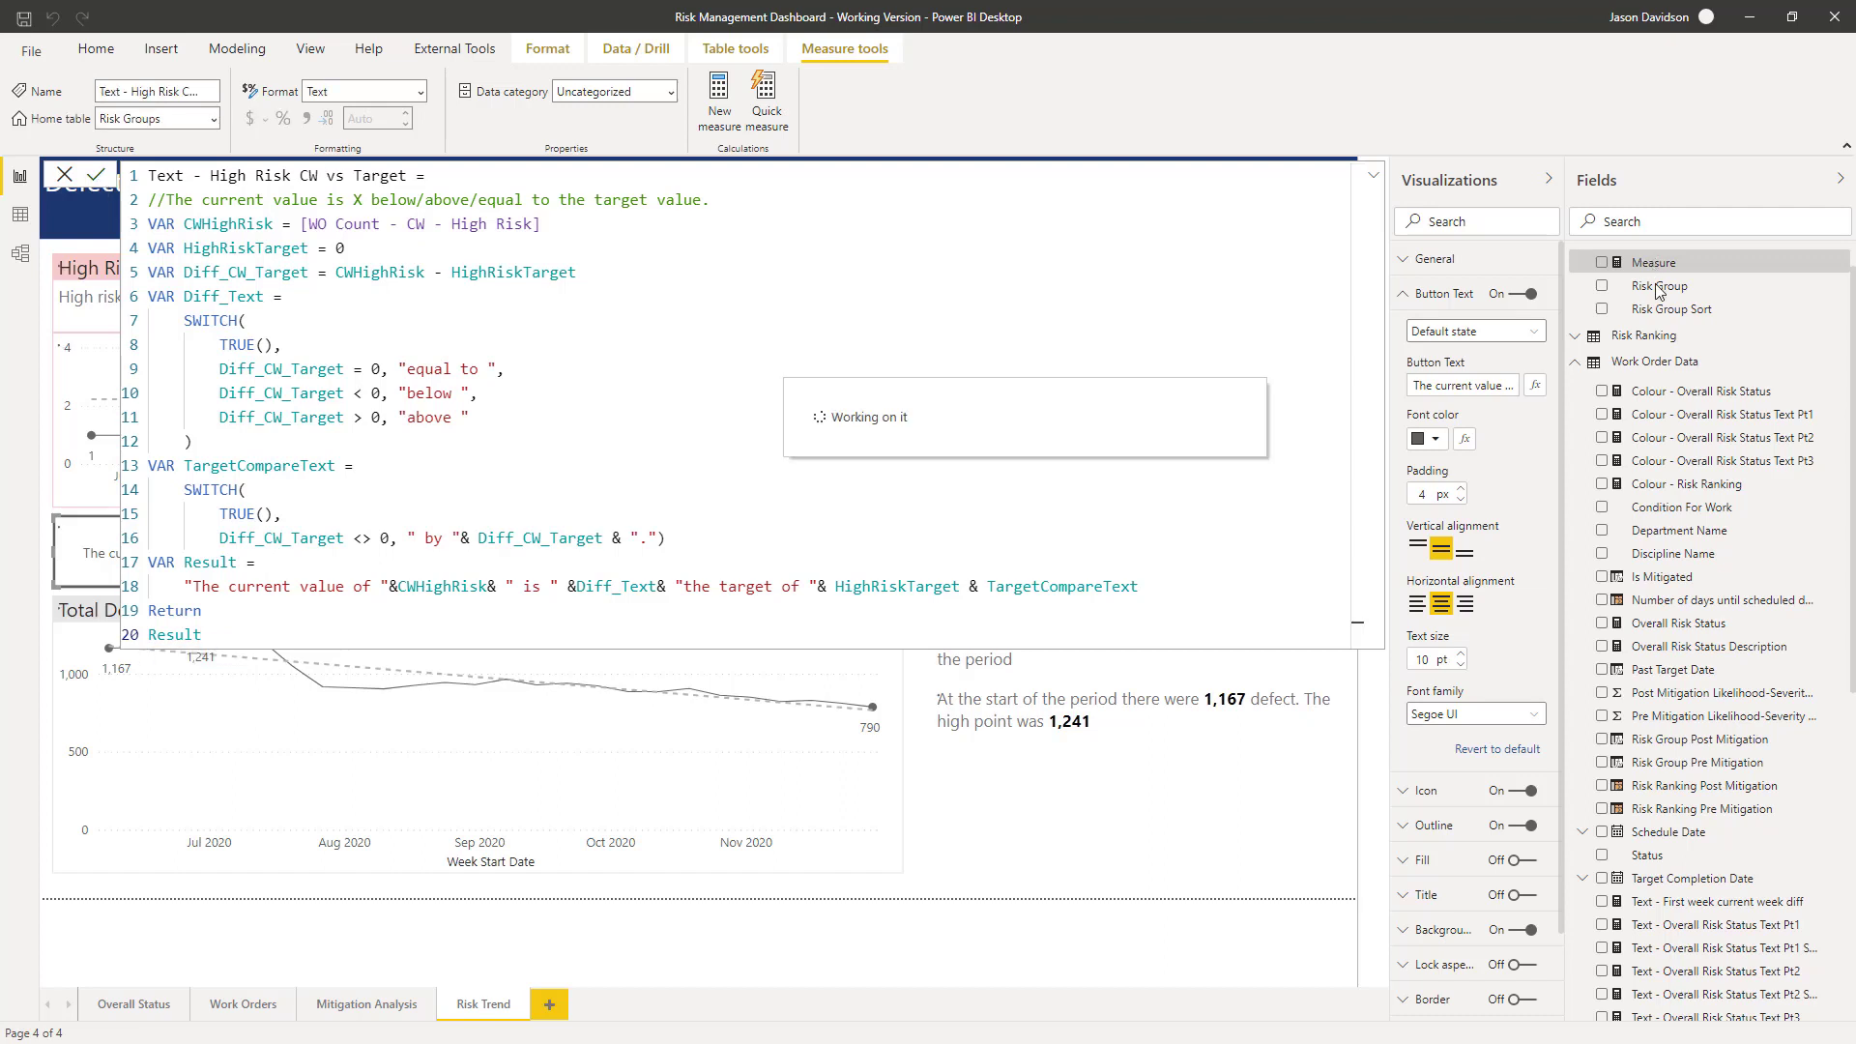
Set the new measure's home table to Work Order Data and collapse the formula editor.
click(215, 118)
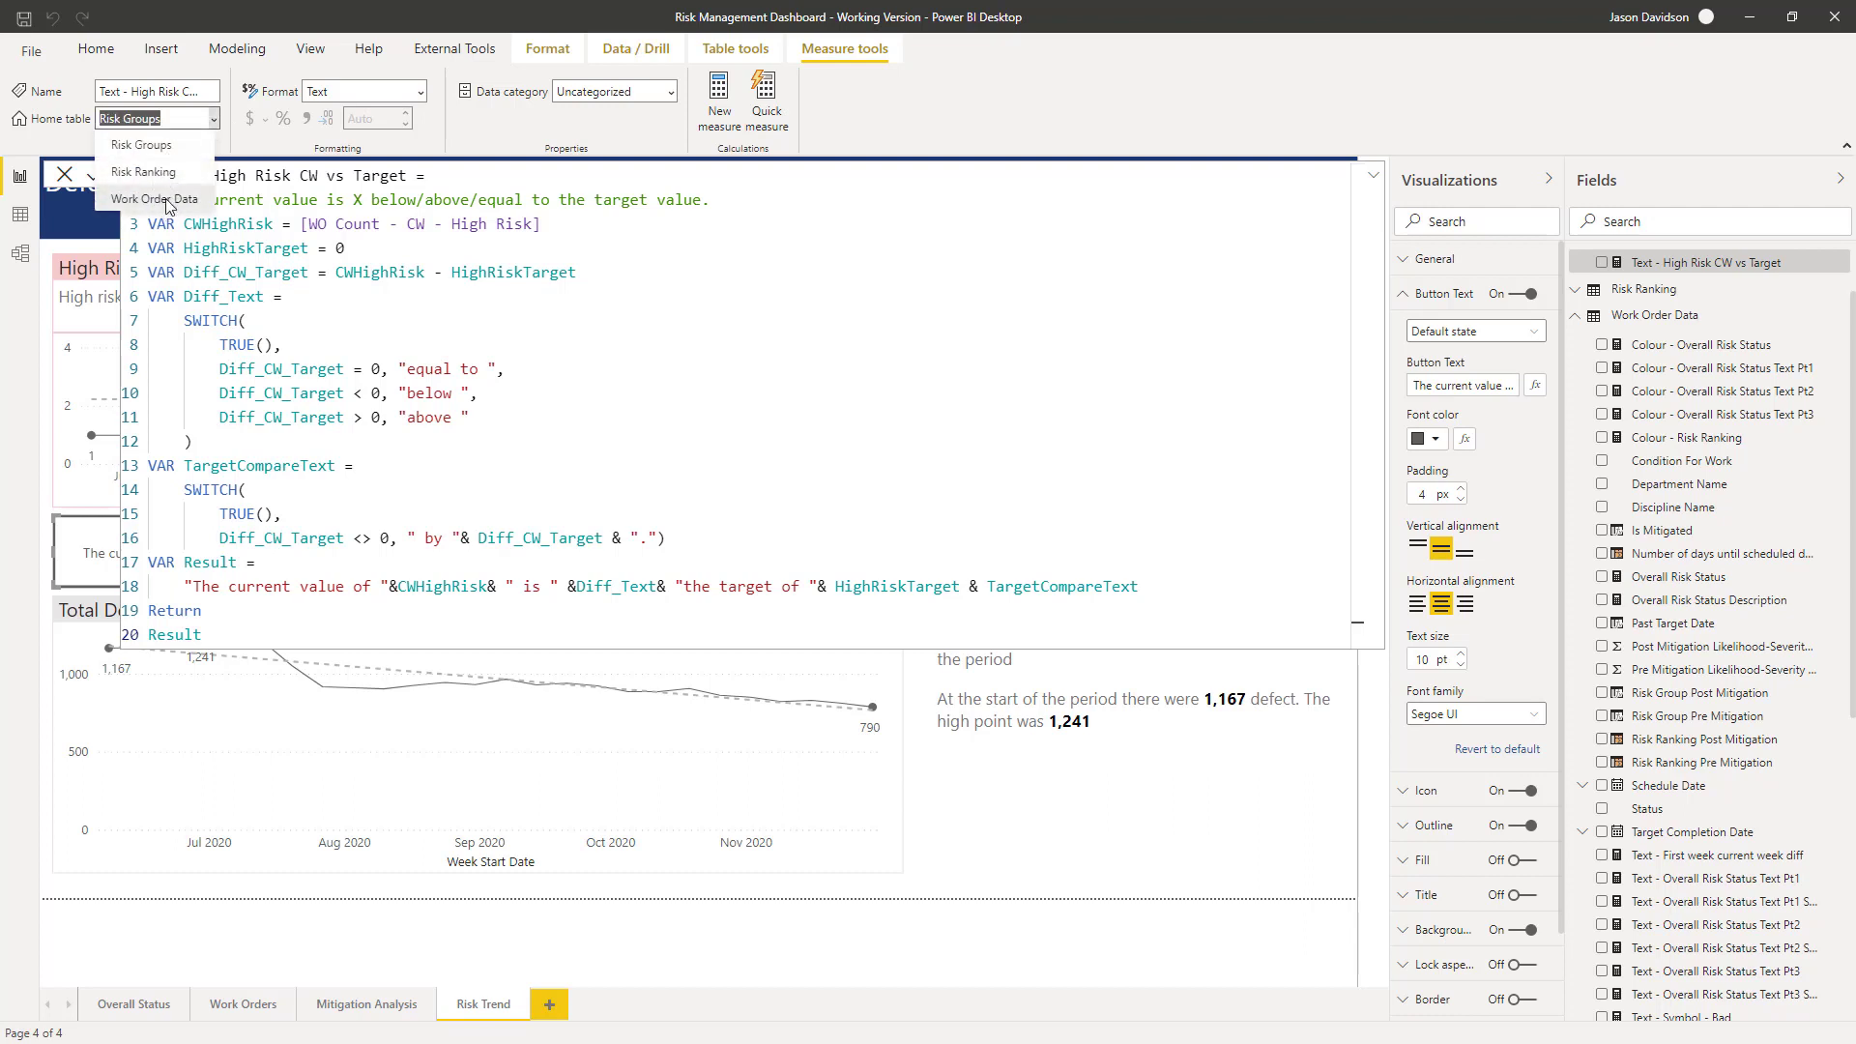
click(169, 206)
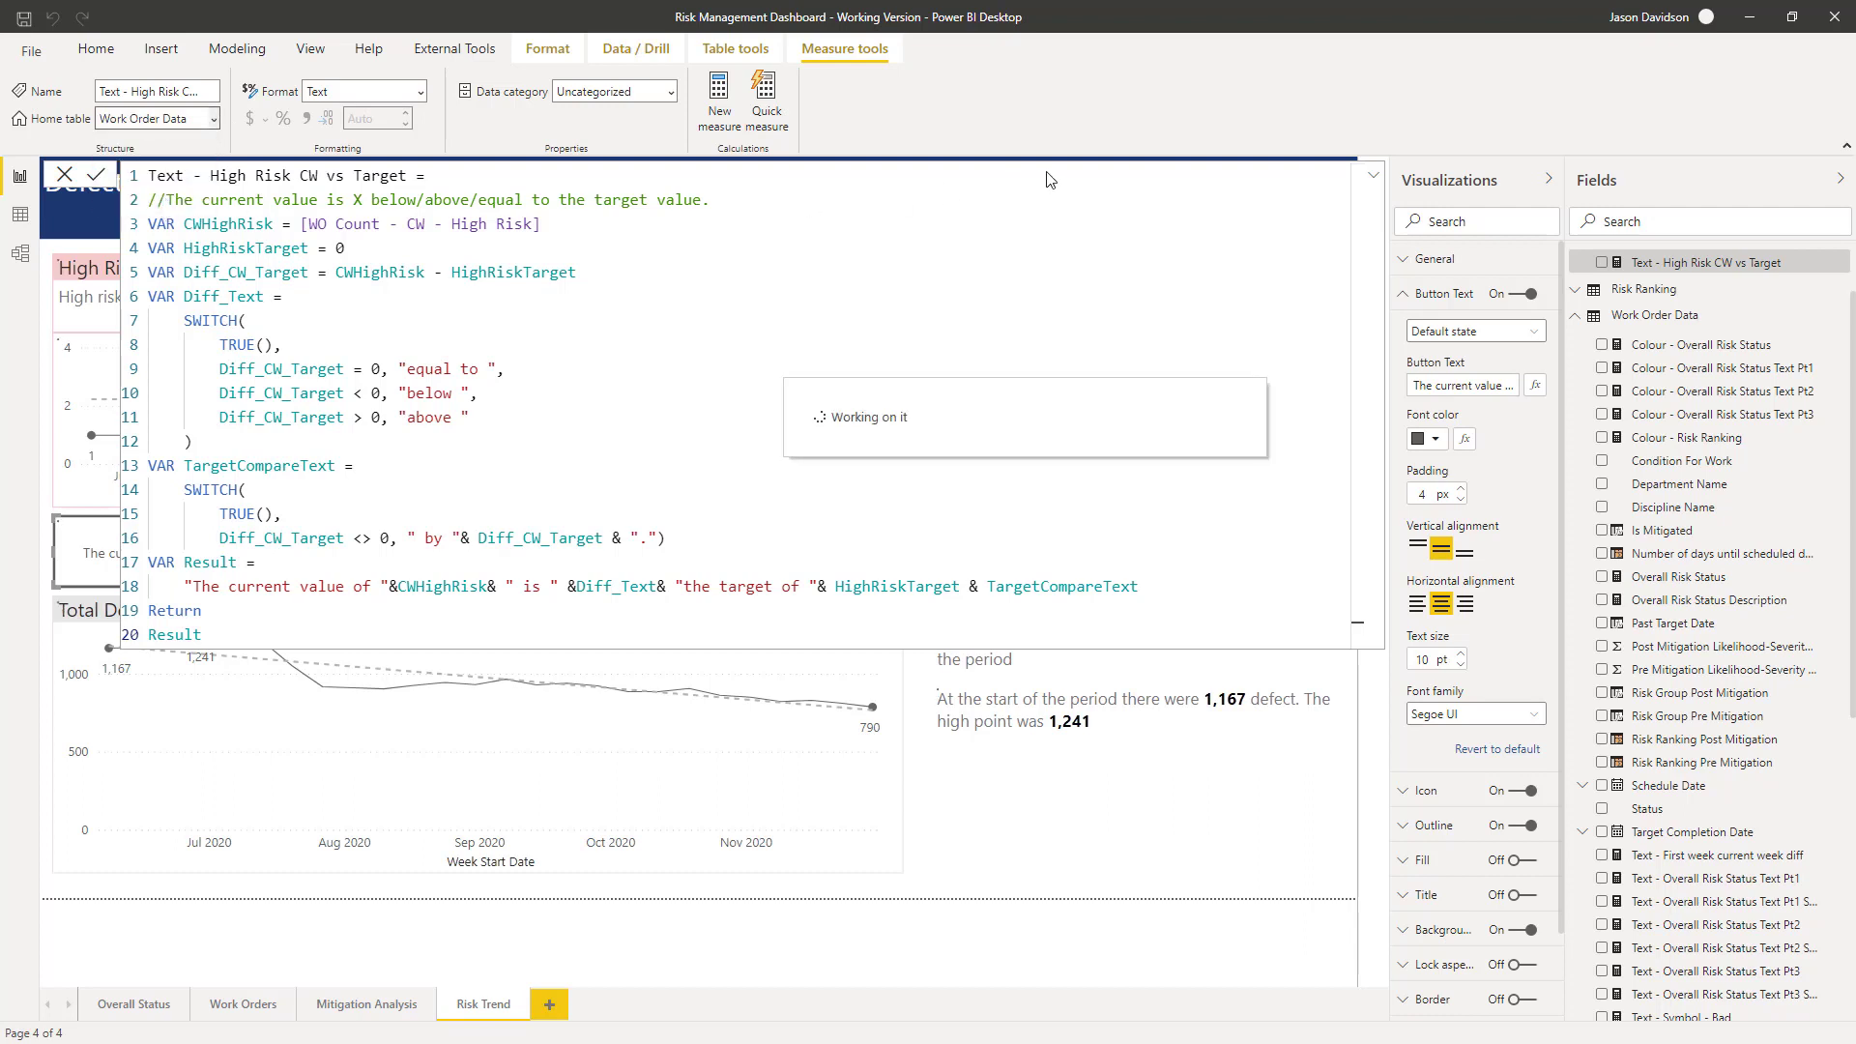
click(1373, 181)
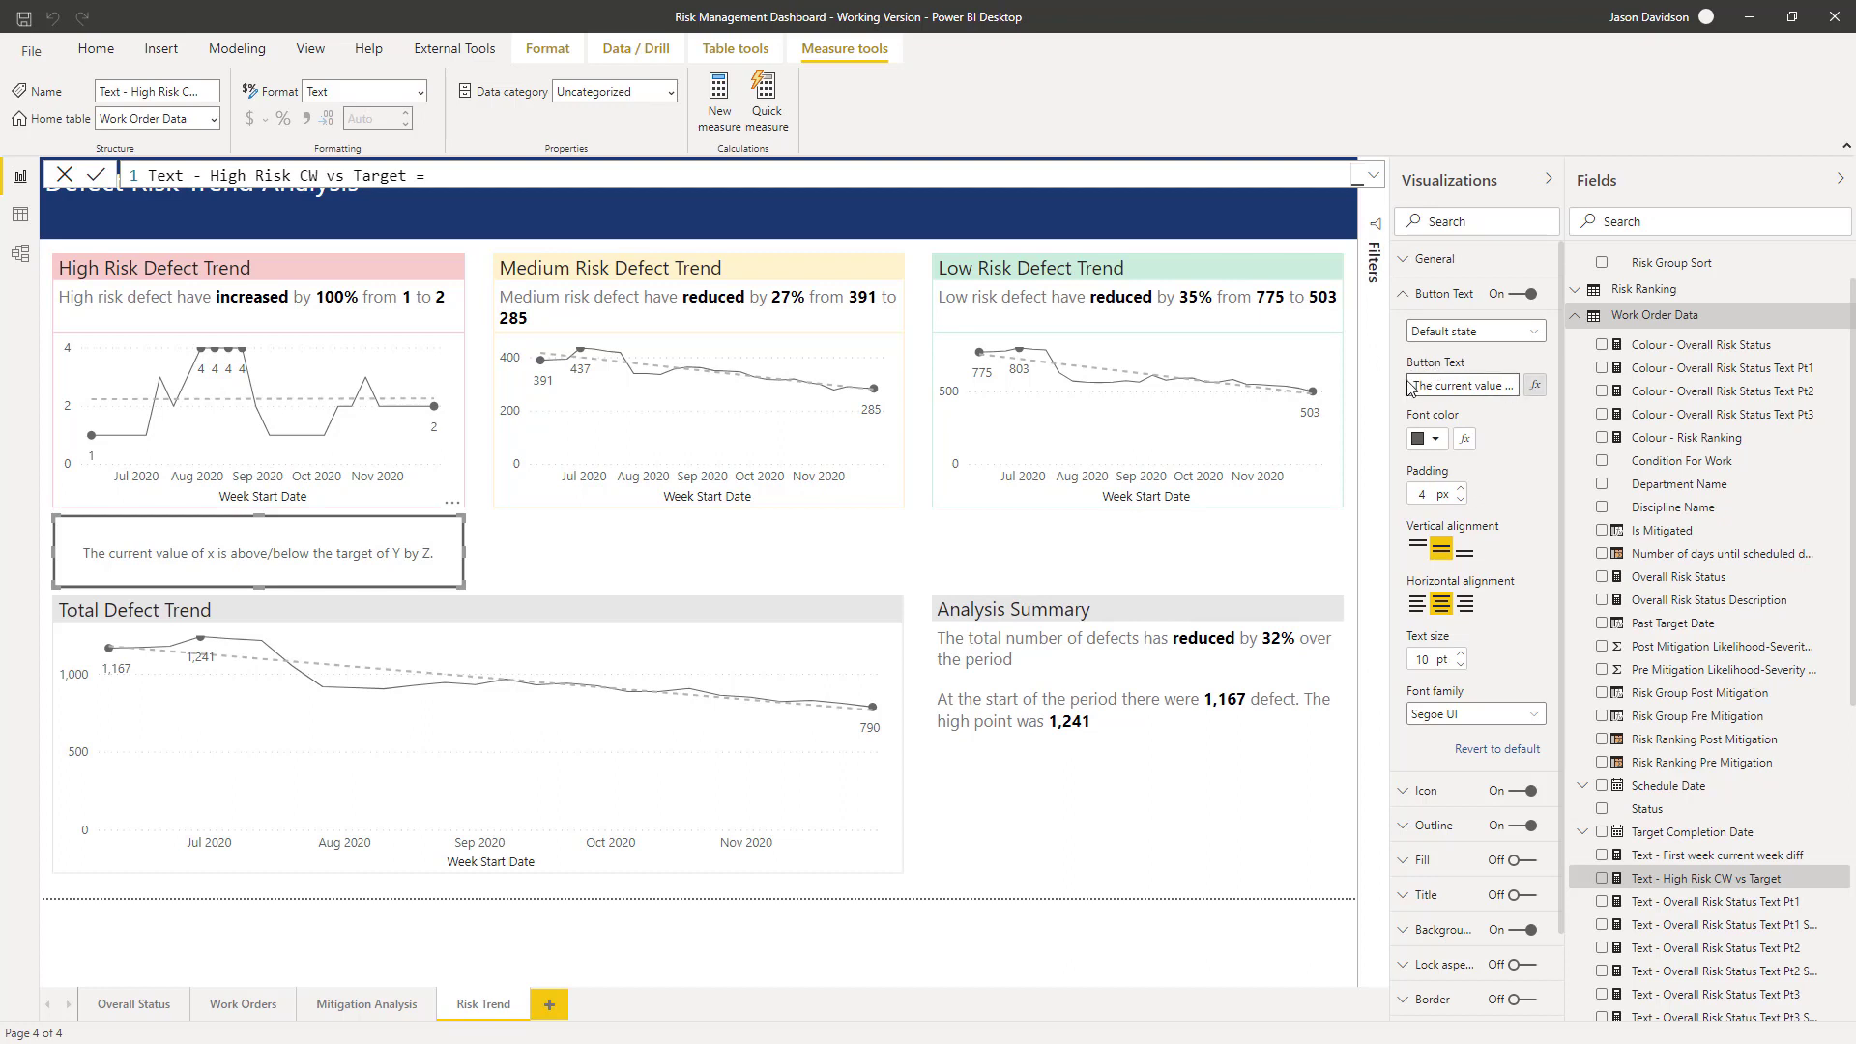
Drive the button's default-state text by field value, based on the measure "Text - High Risk CW vs Target".
click(1531, 389)
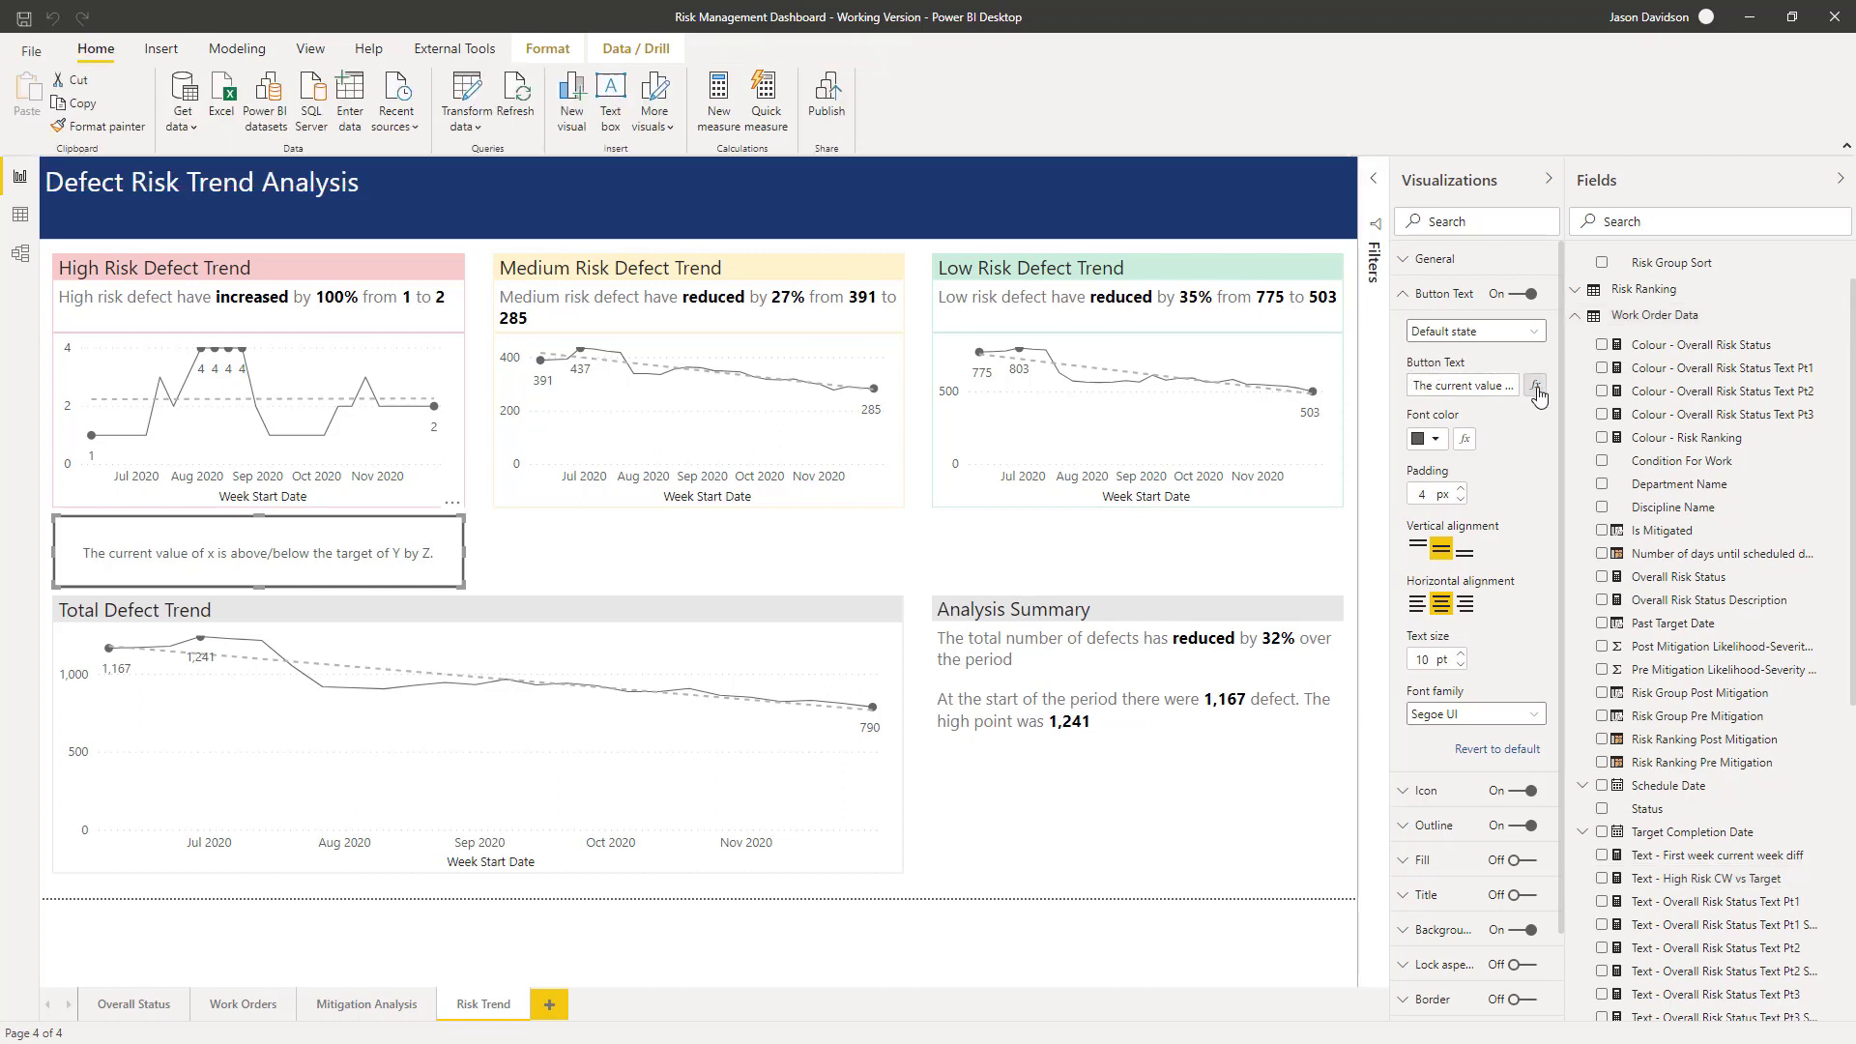
click(1537, 389)
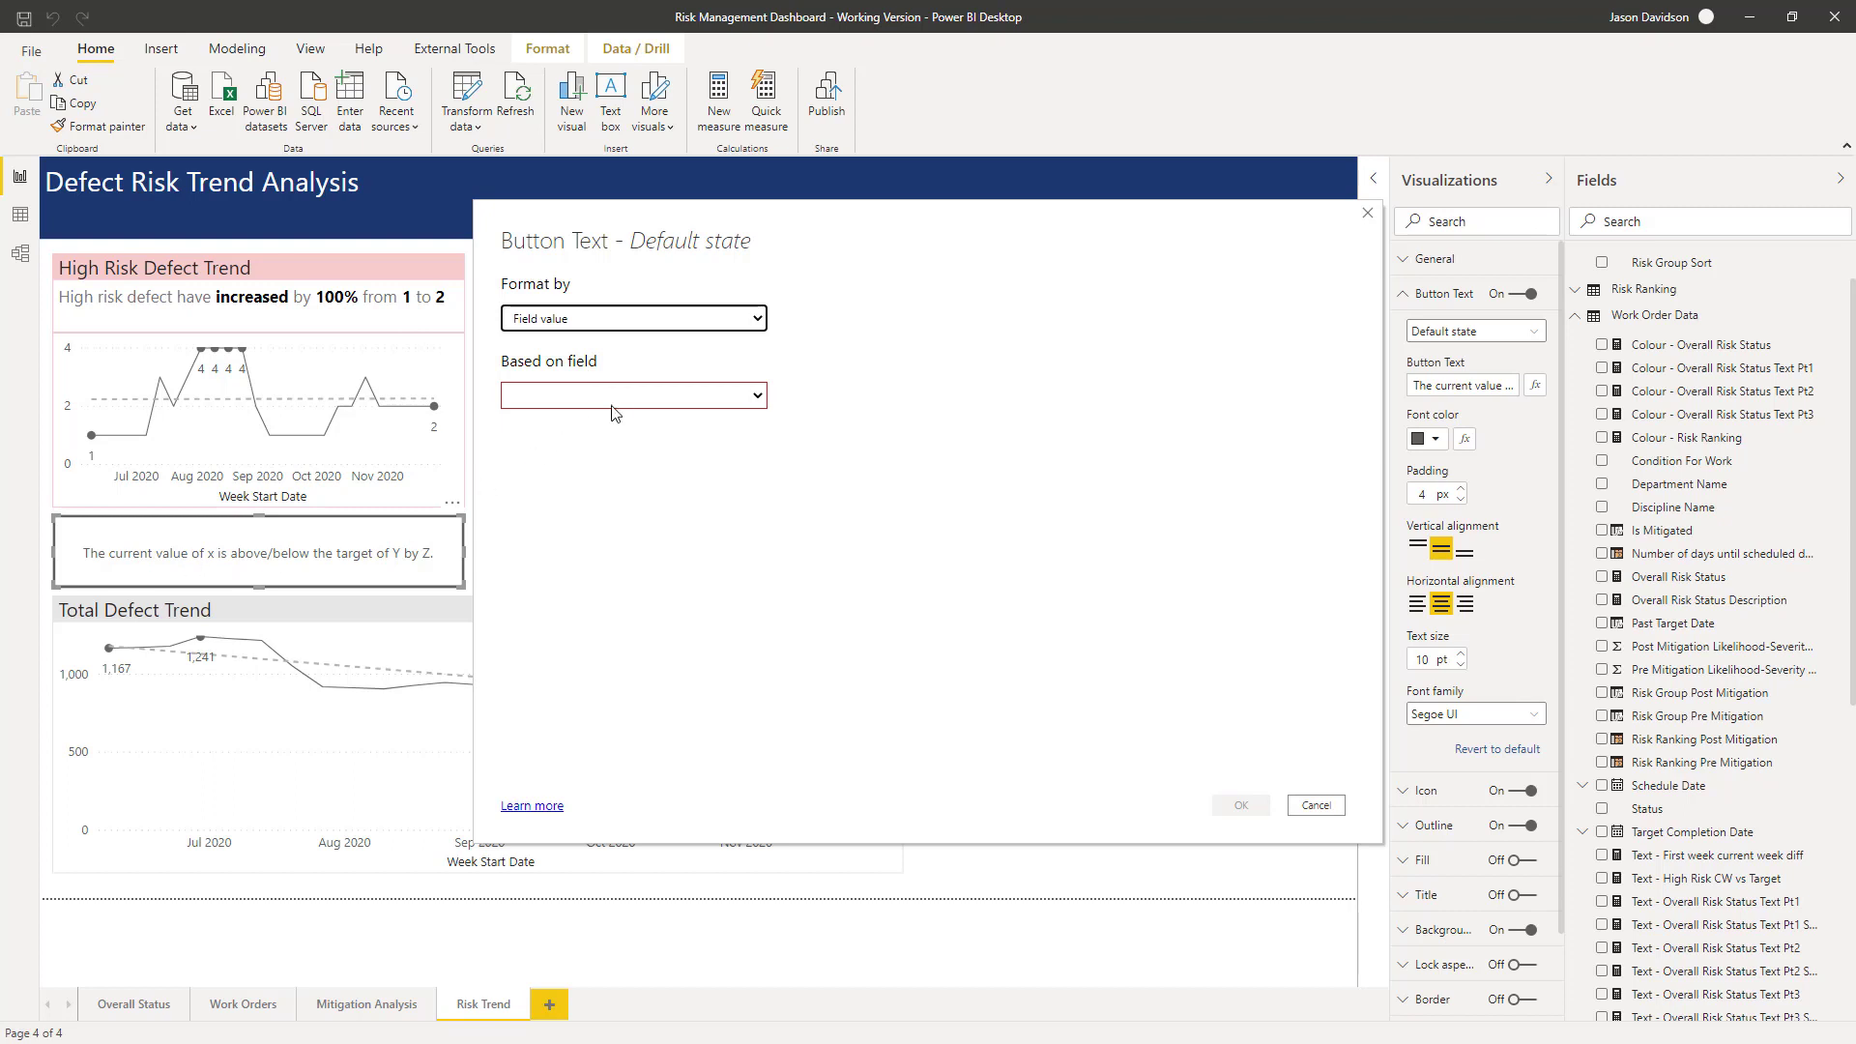
click(757, 397)
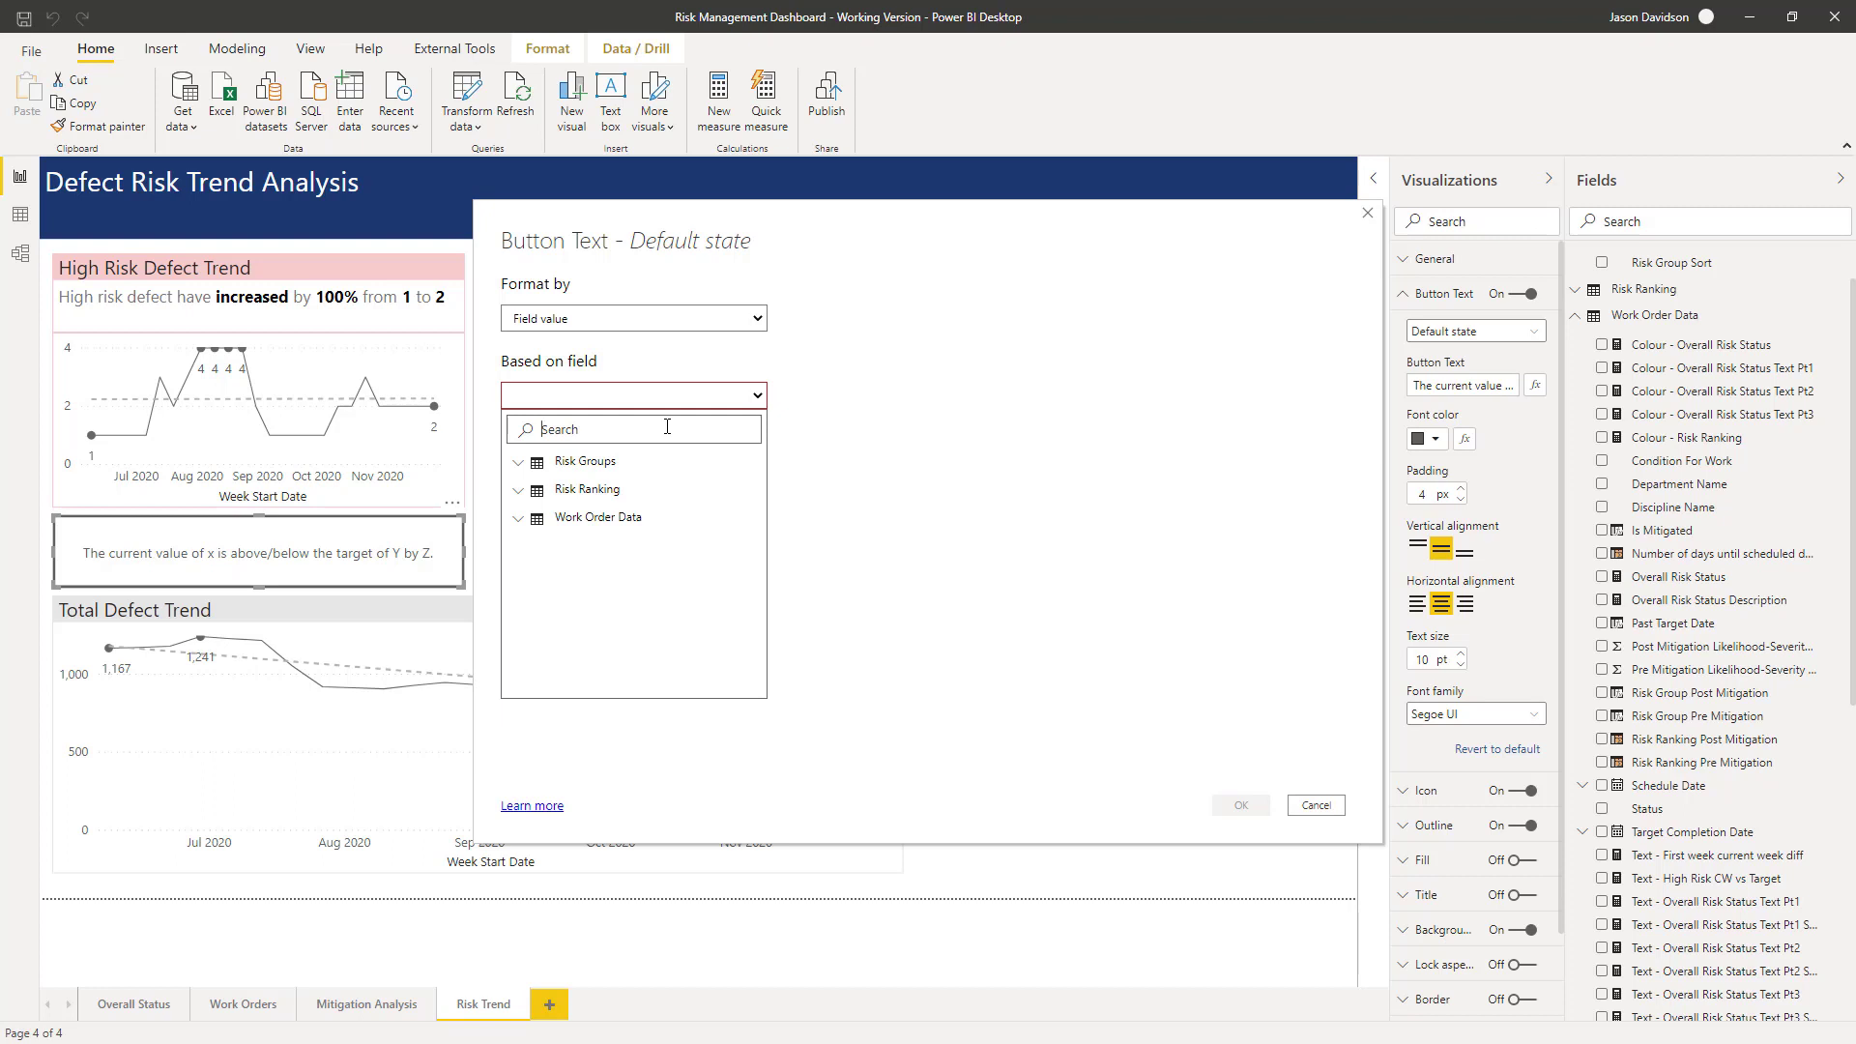
text(high)
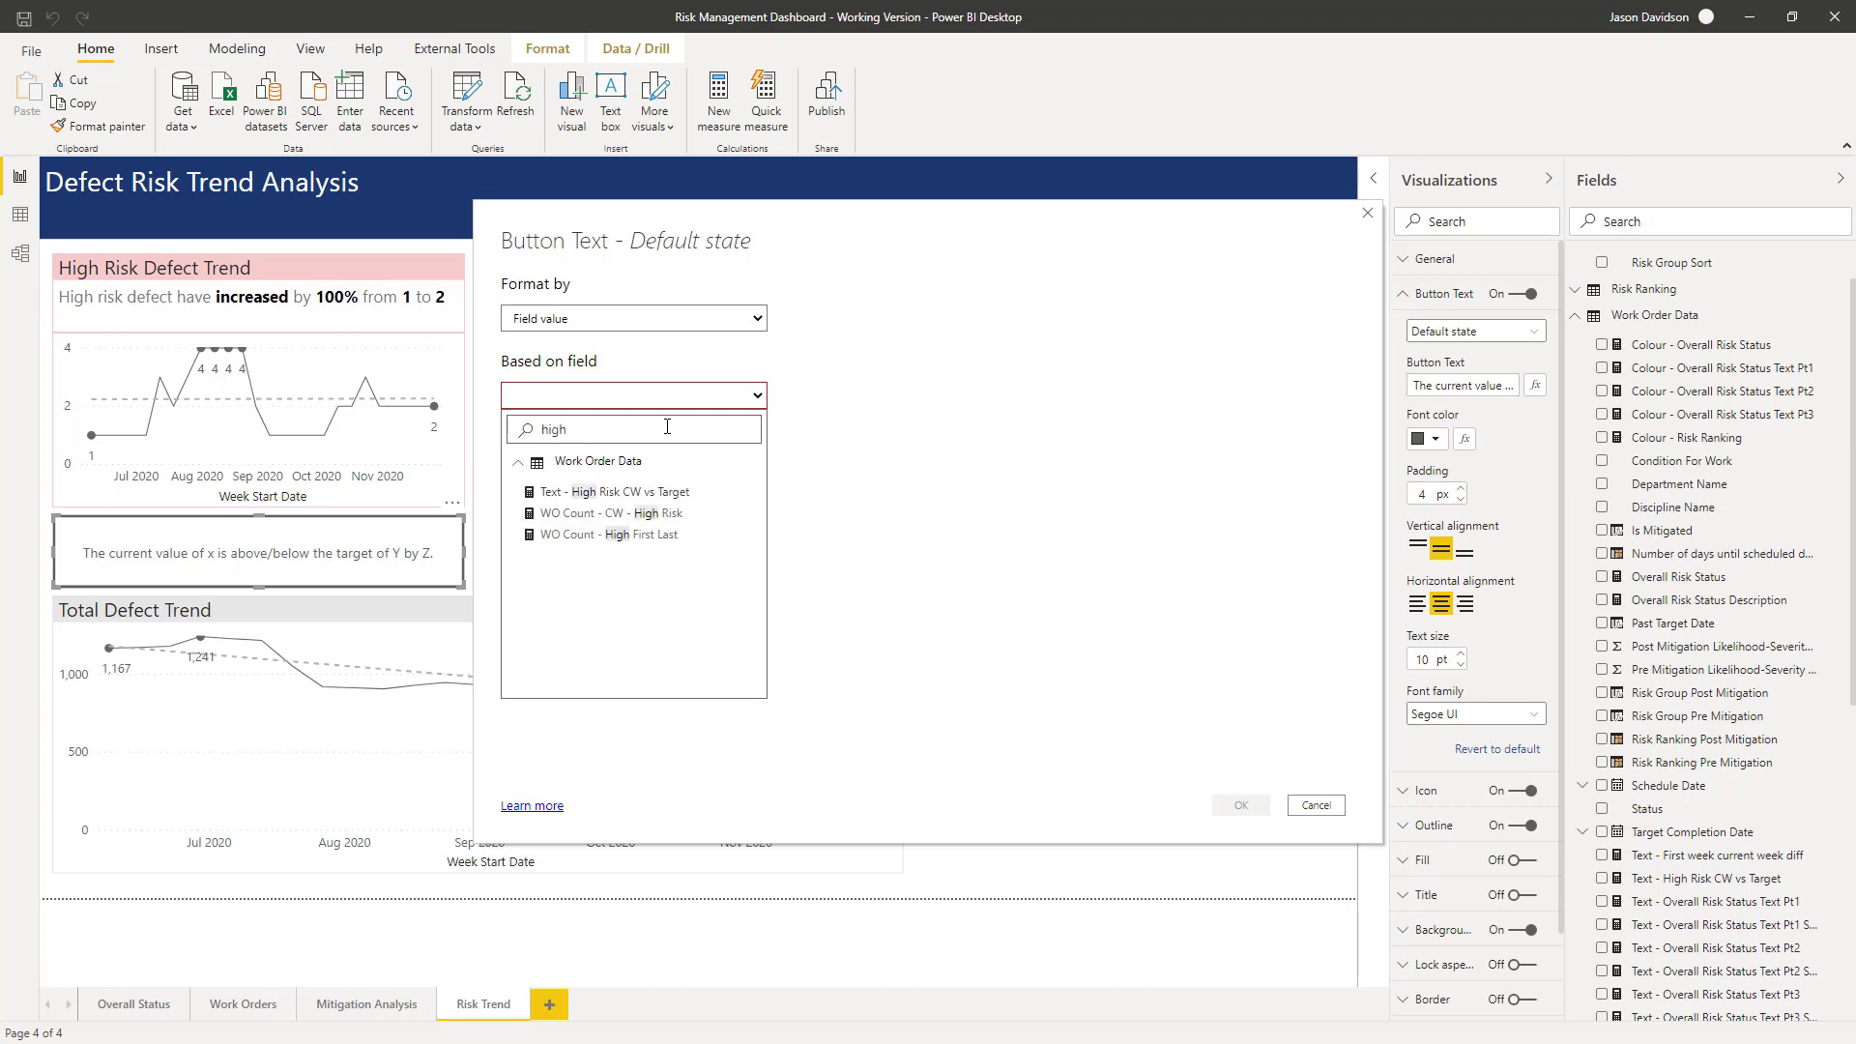
click(616, 495)
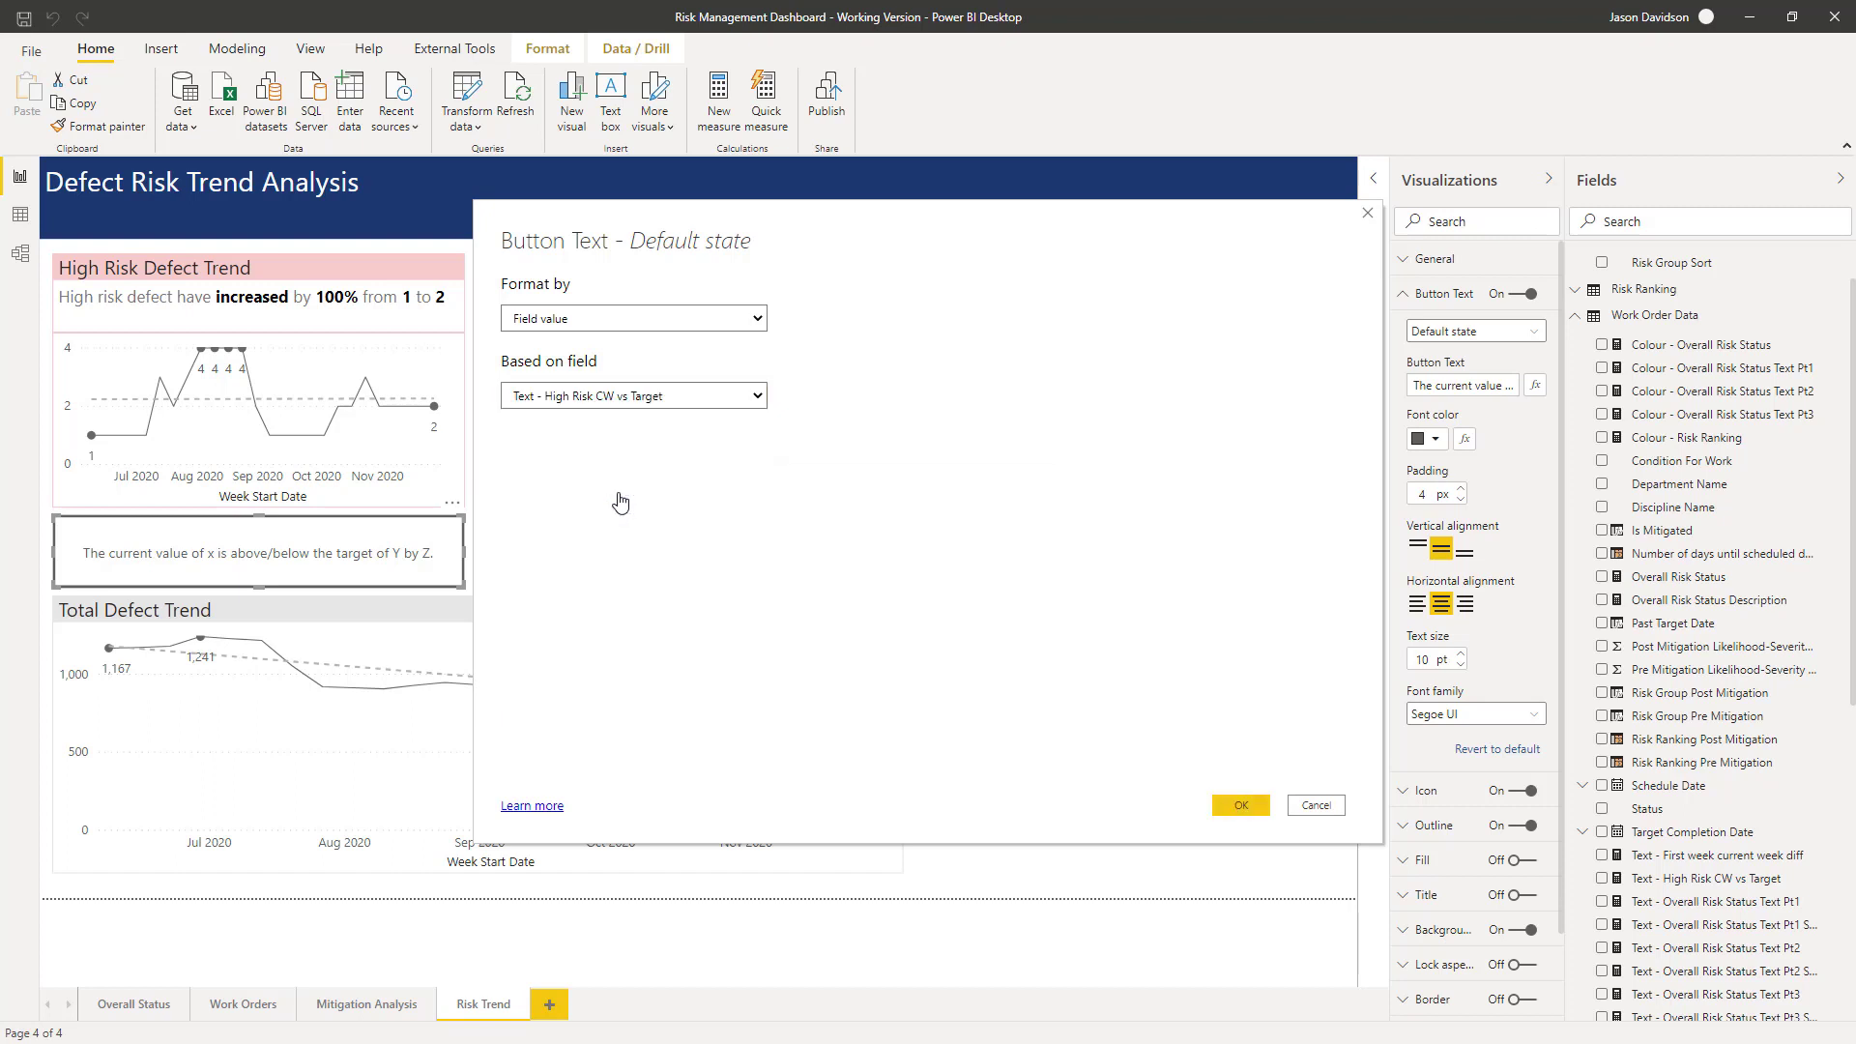
click(1237, 805)
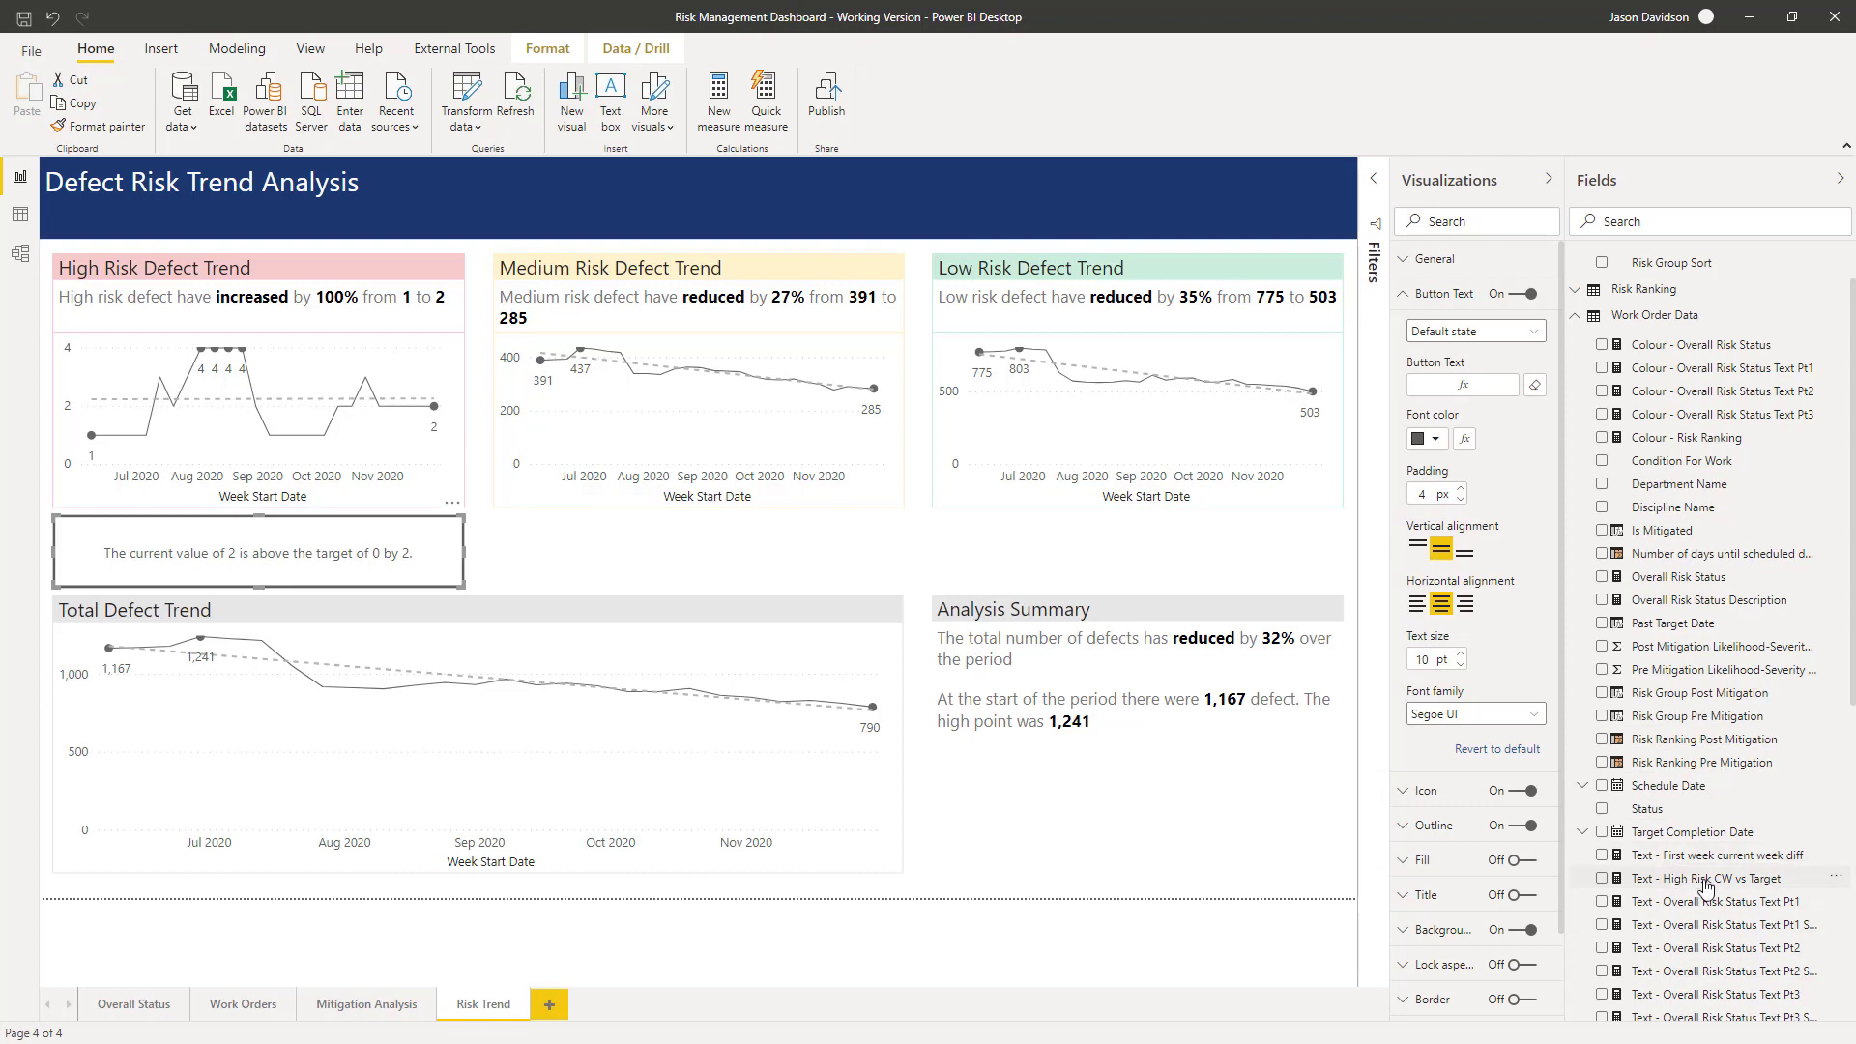
Set the HighRiskTarget variable to 2 in the "Text - High Risk CW vs Target" measure and check the button's text.
click(1663, 876)
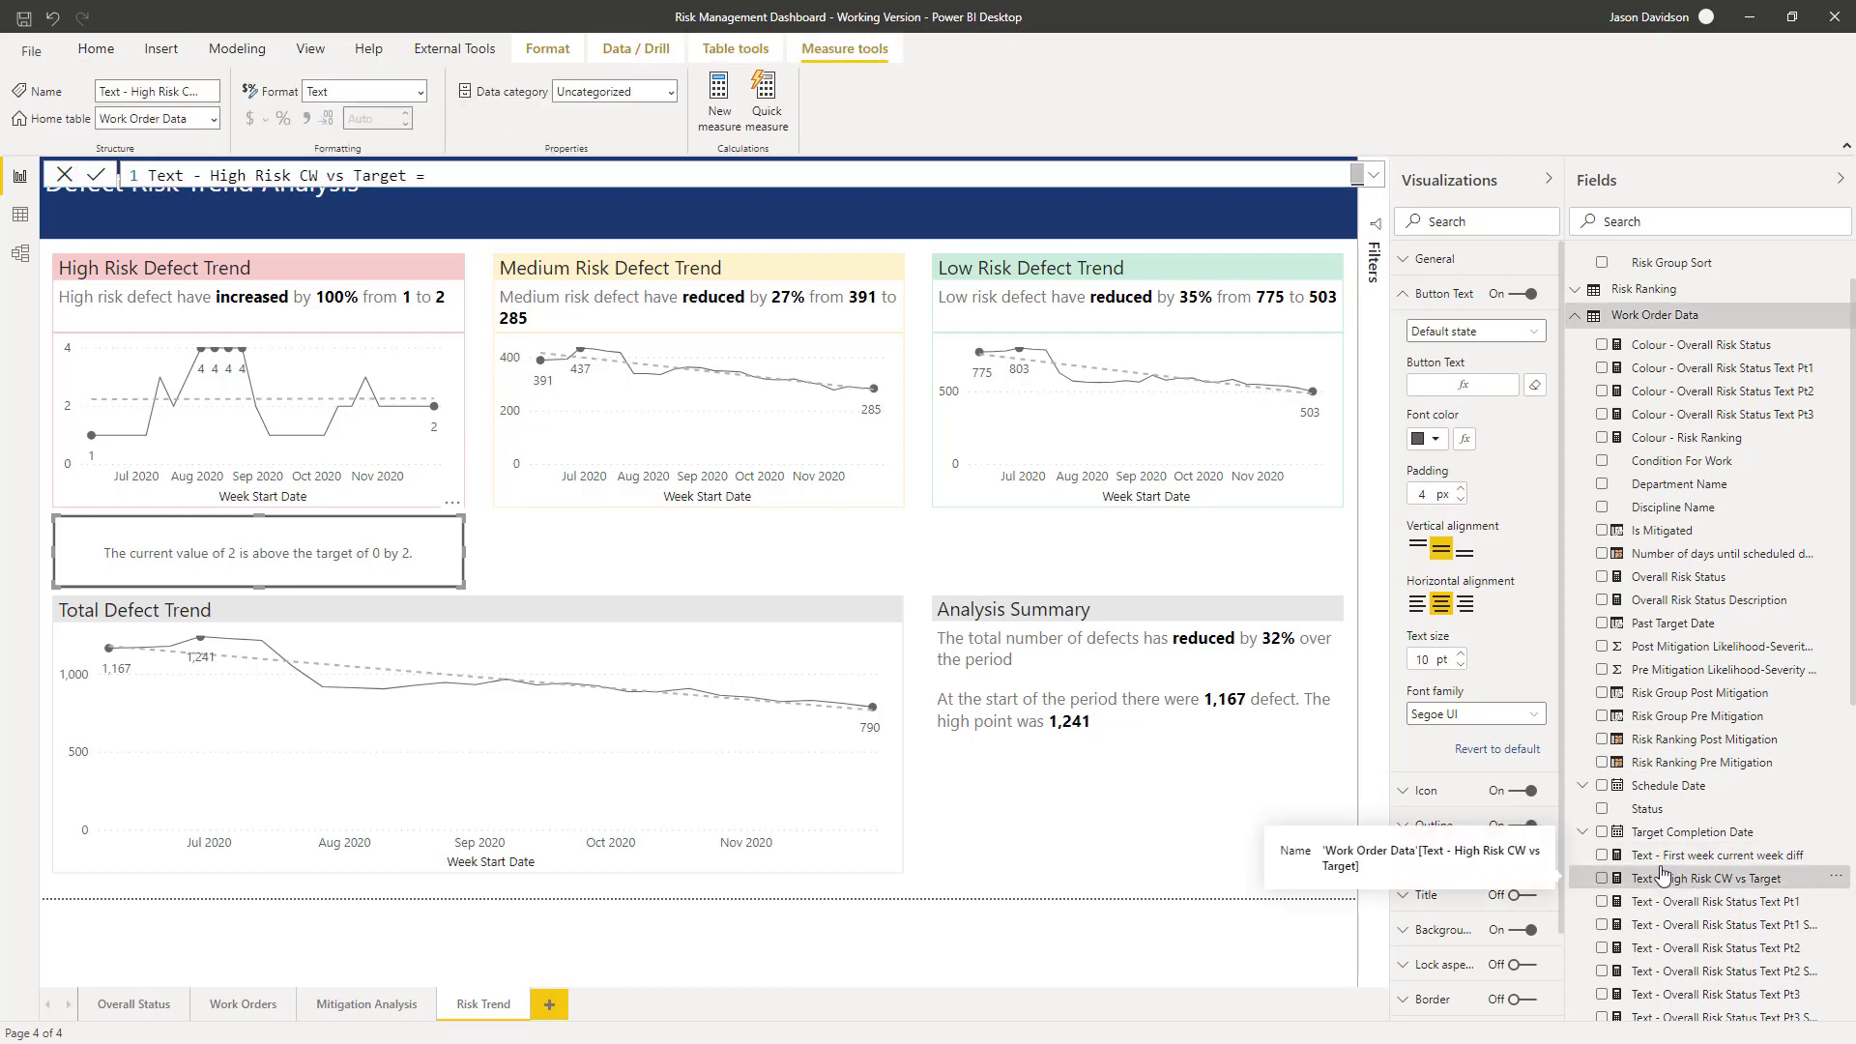
click(1373, 176)
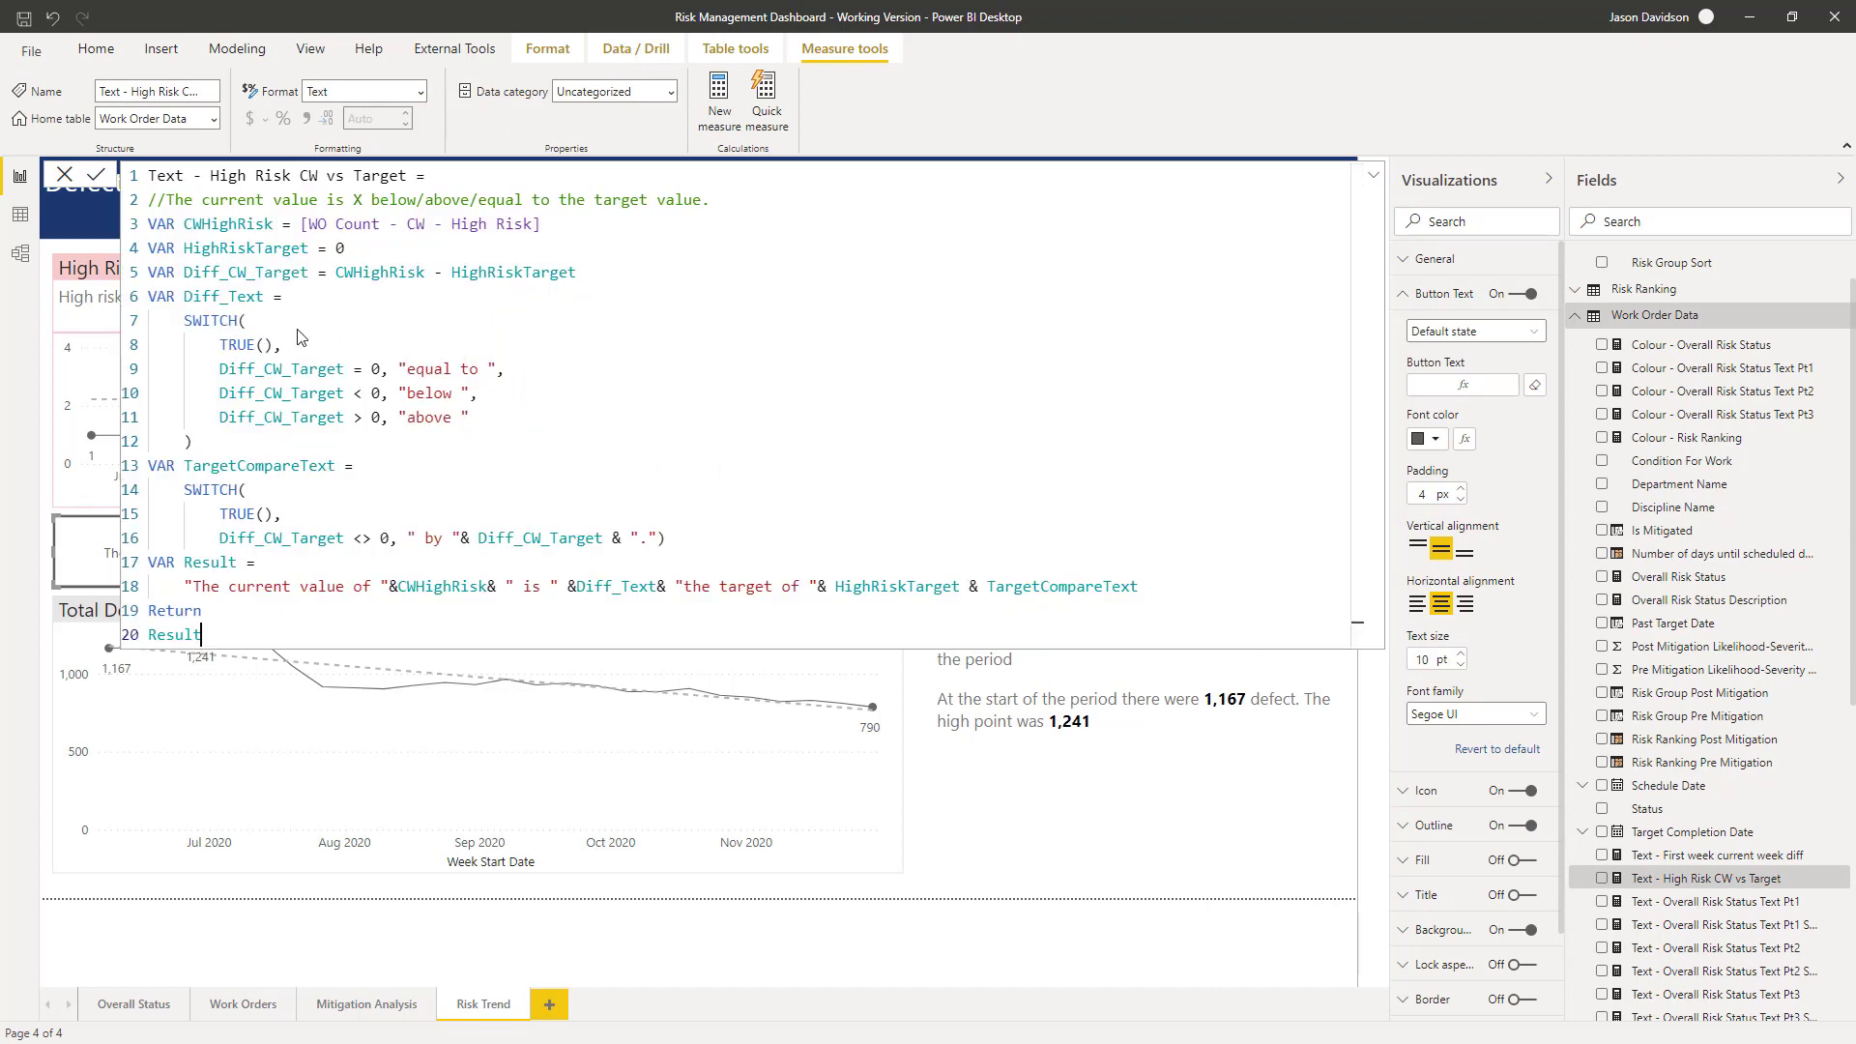
double_click(340, 248)
text(2)
click(95, 174)
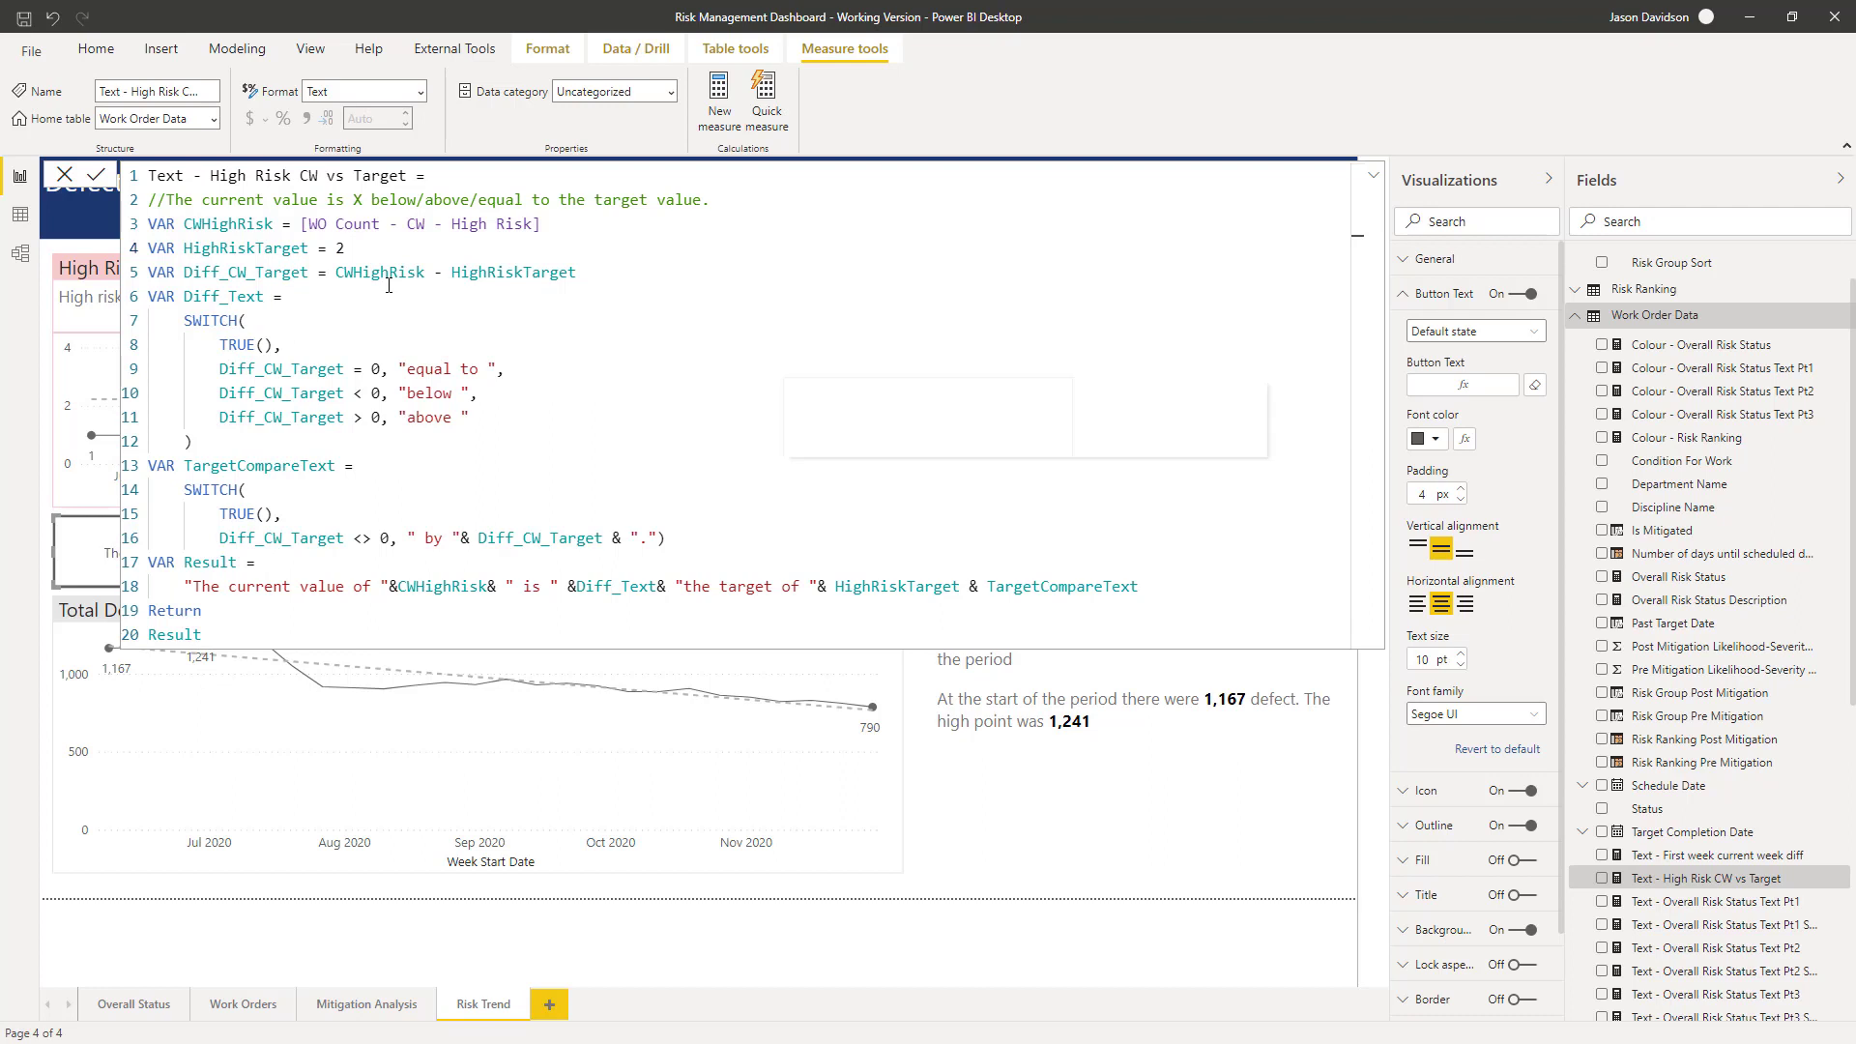
click(1371, 178)
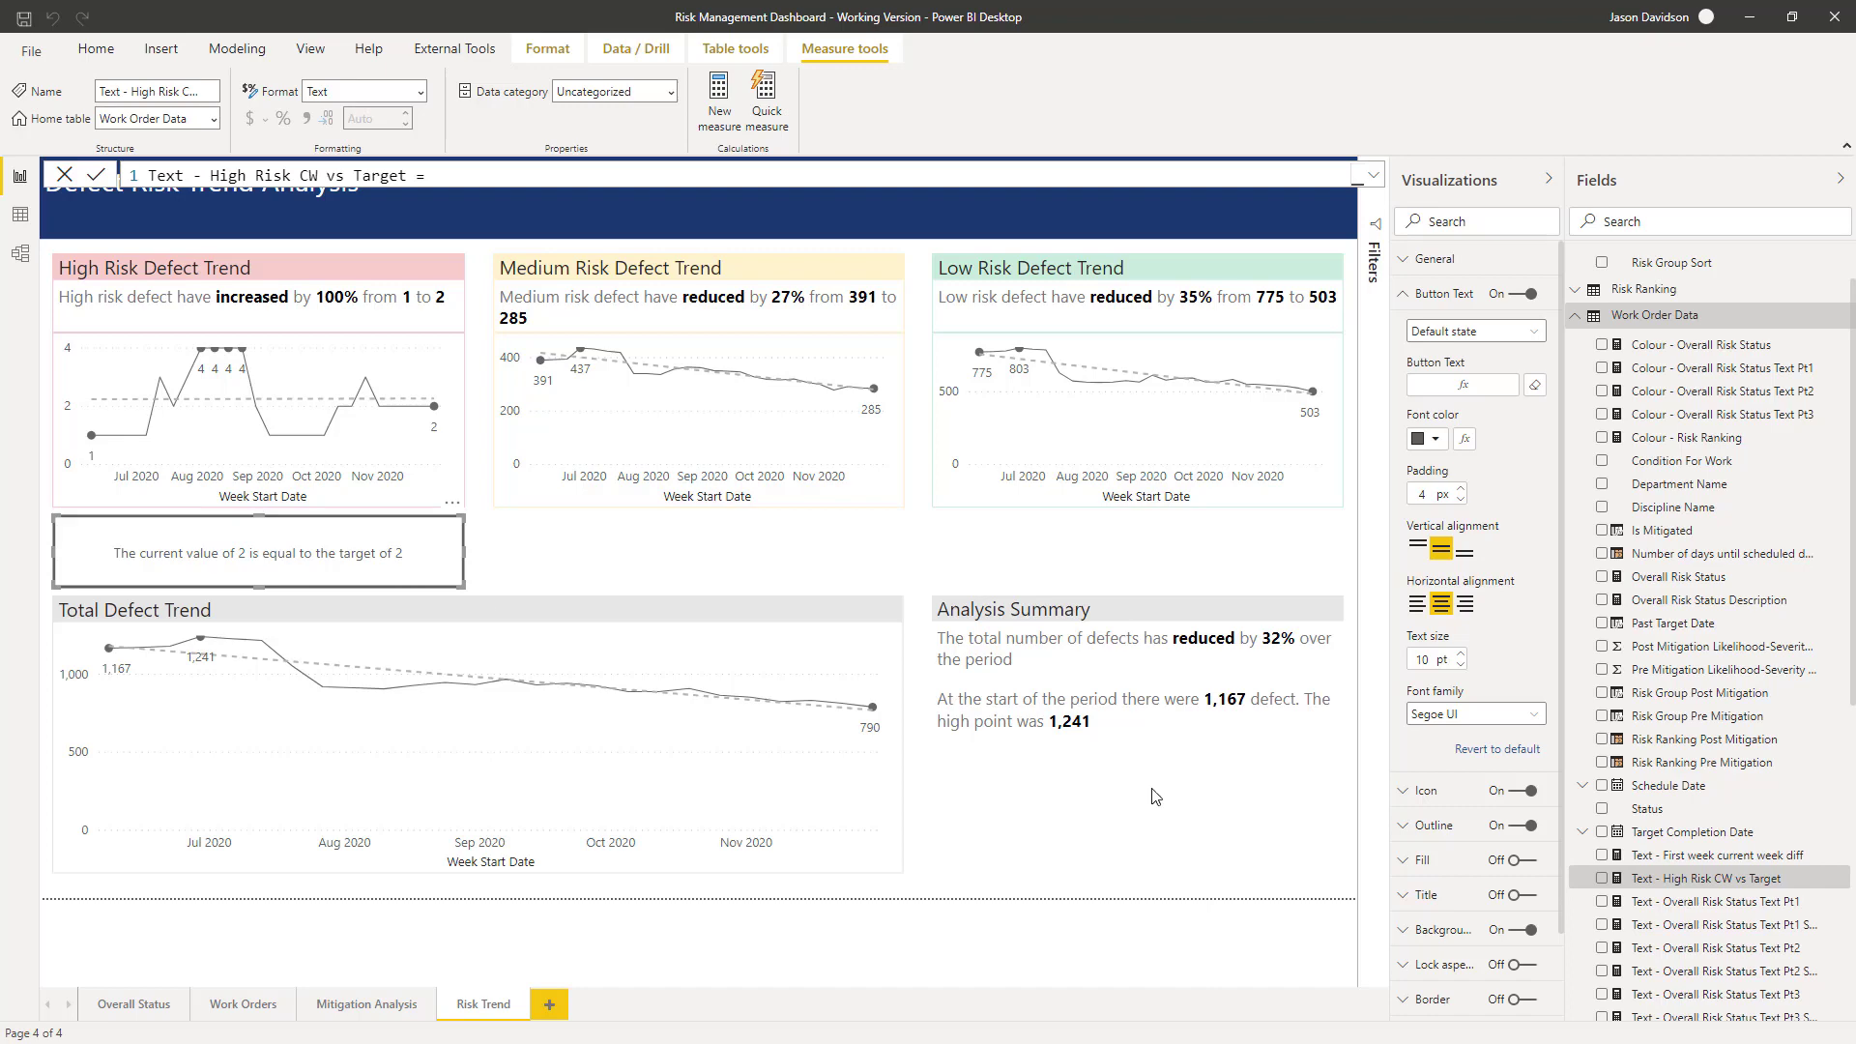
Restore the HighRiskTarget variable to 0 in the "Text - High Risk CW vs Target" measure and commit the formula.
click(1374, 178)
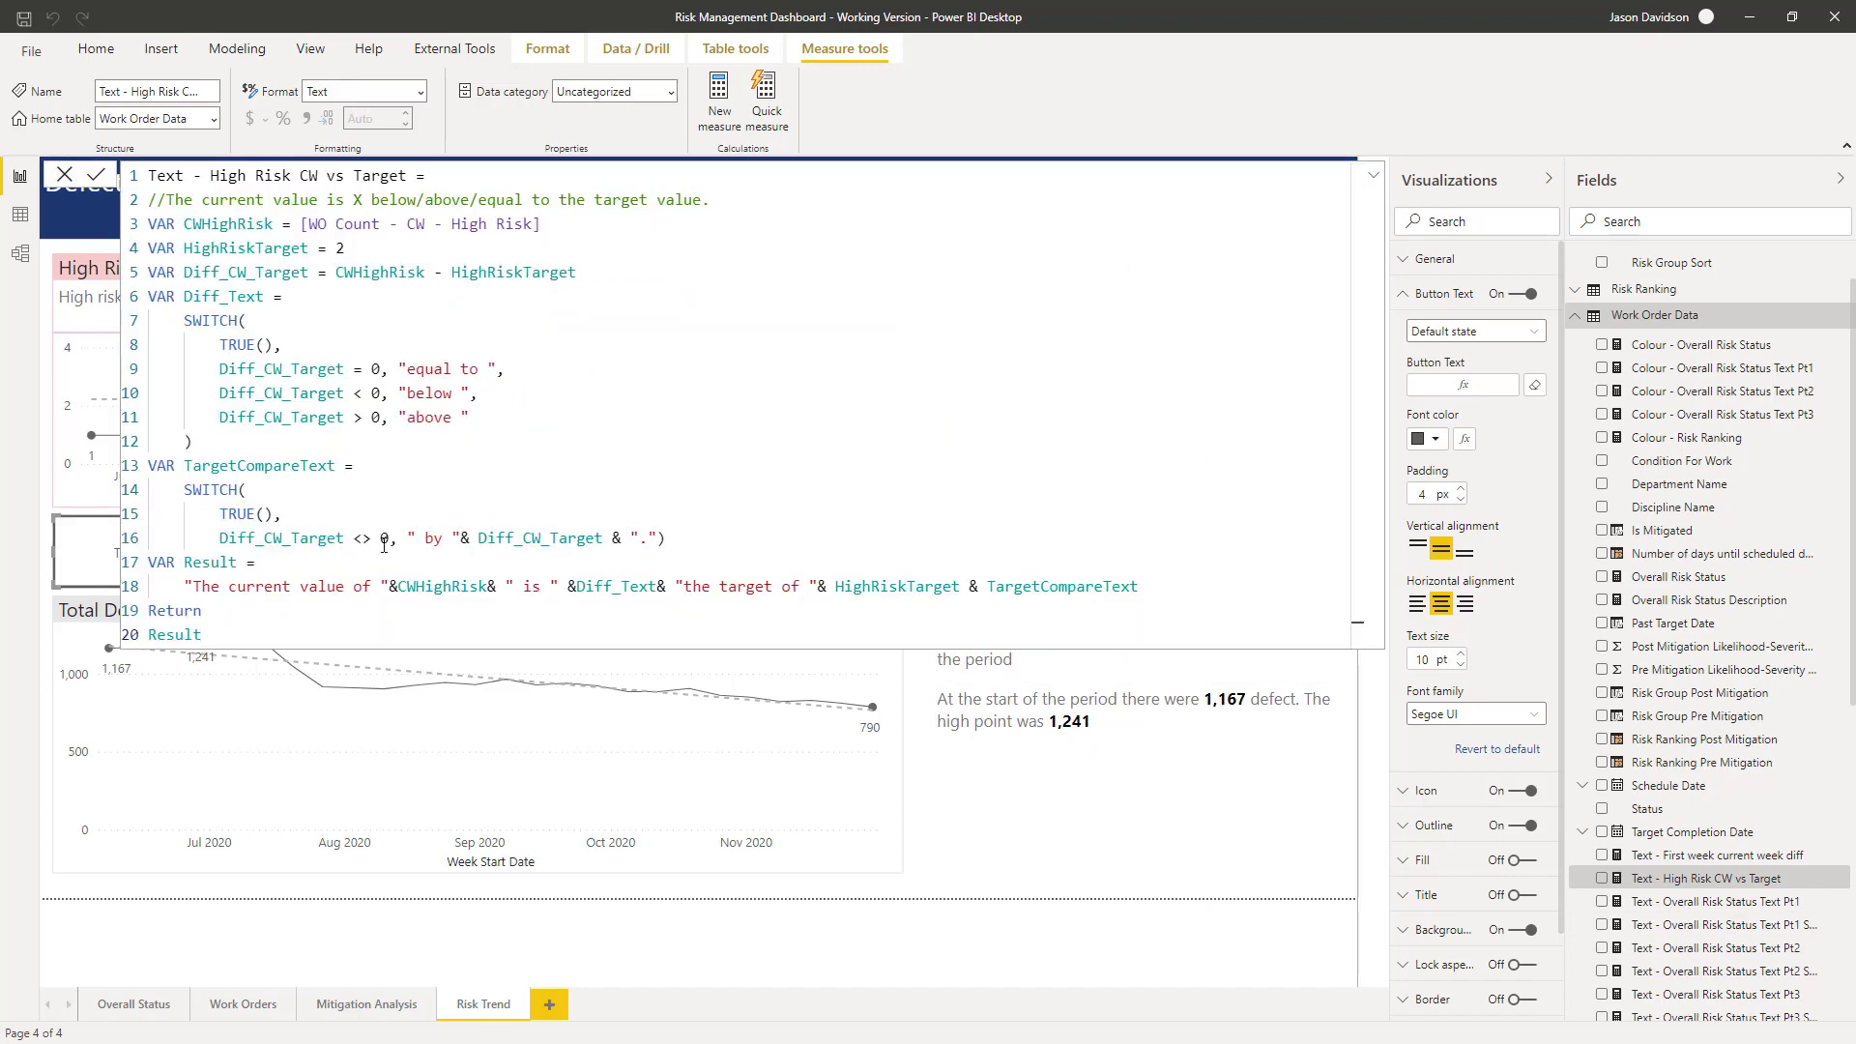
double_click(339, 248)
text(0)
key(Return)
click(1374, 184)
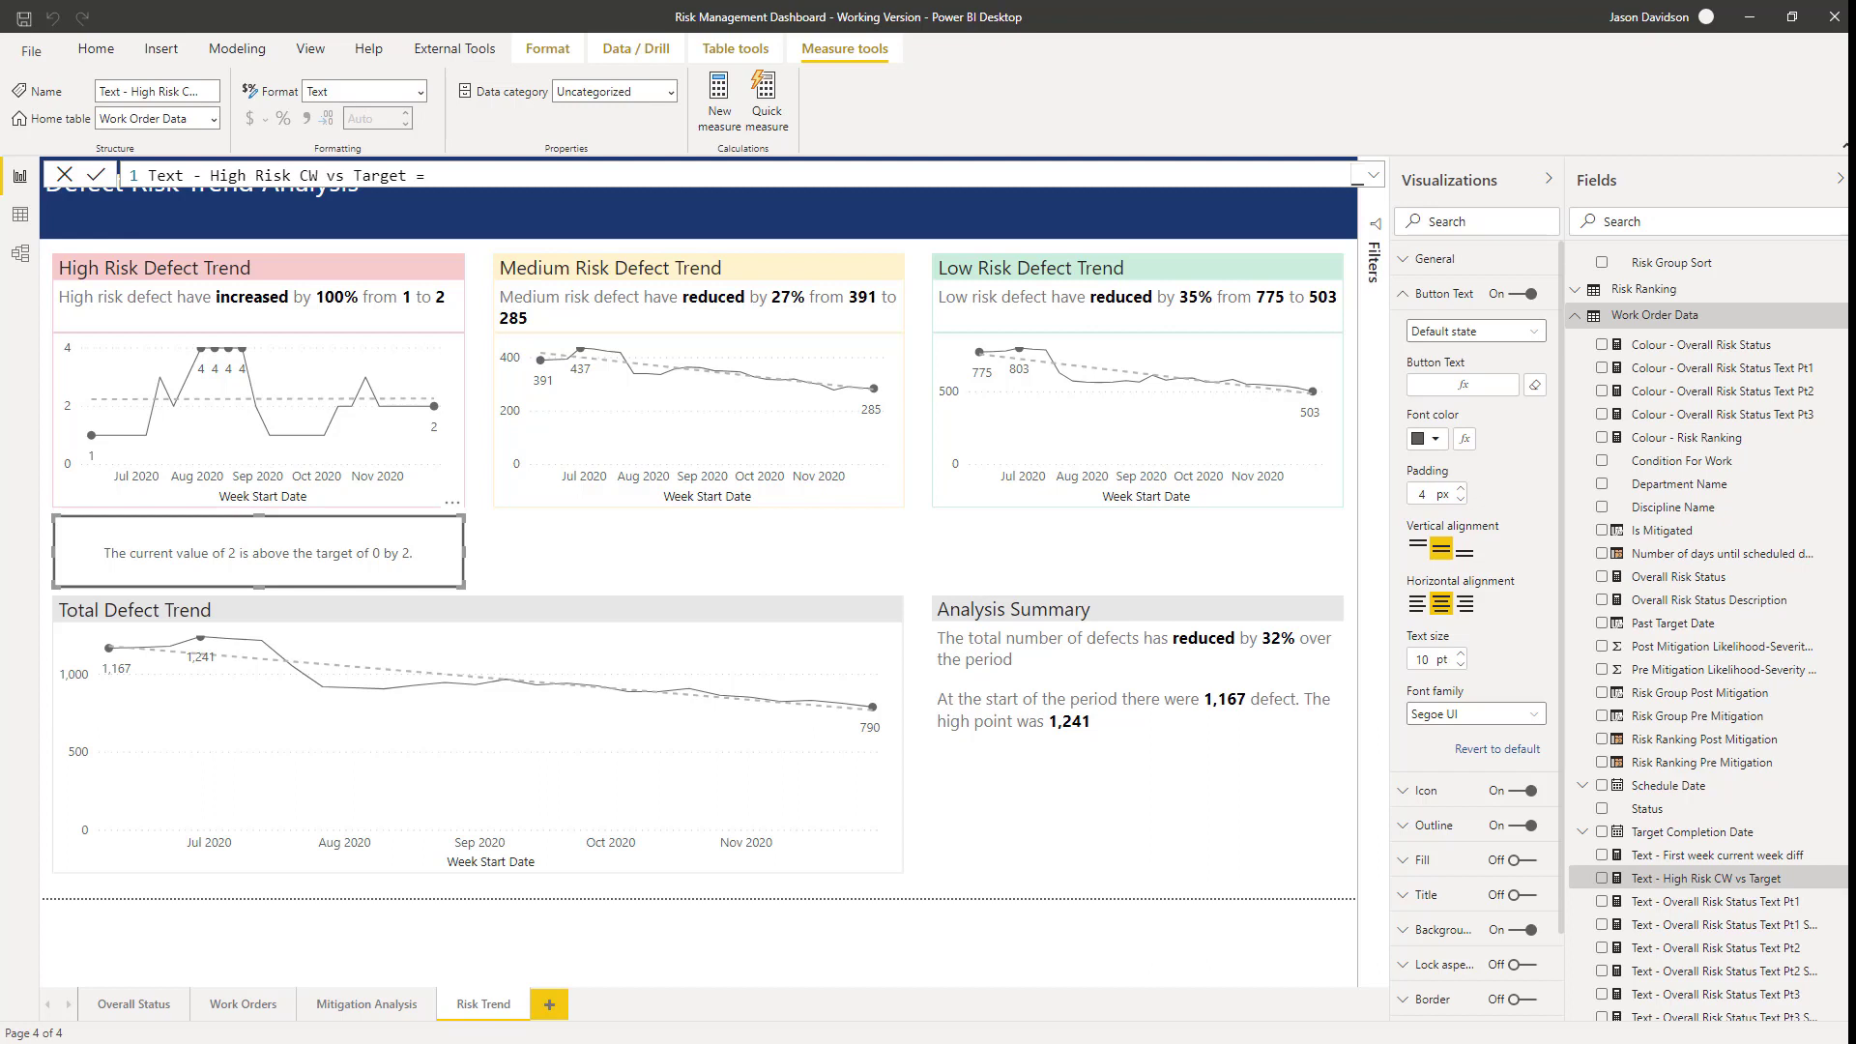
Align the button text left and top with 8 px padding, and shorten the button to the height of one text line.
click(1418, 606)
click(1419, 607)
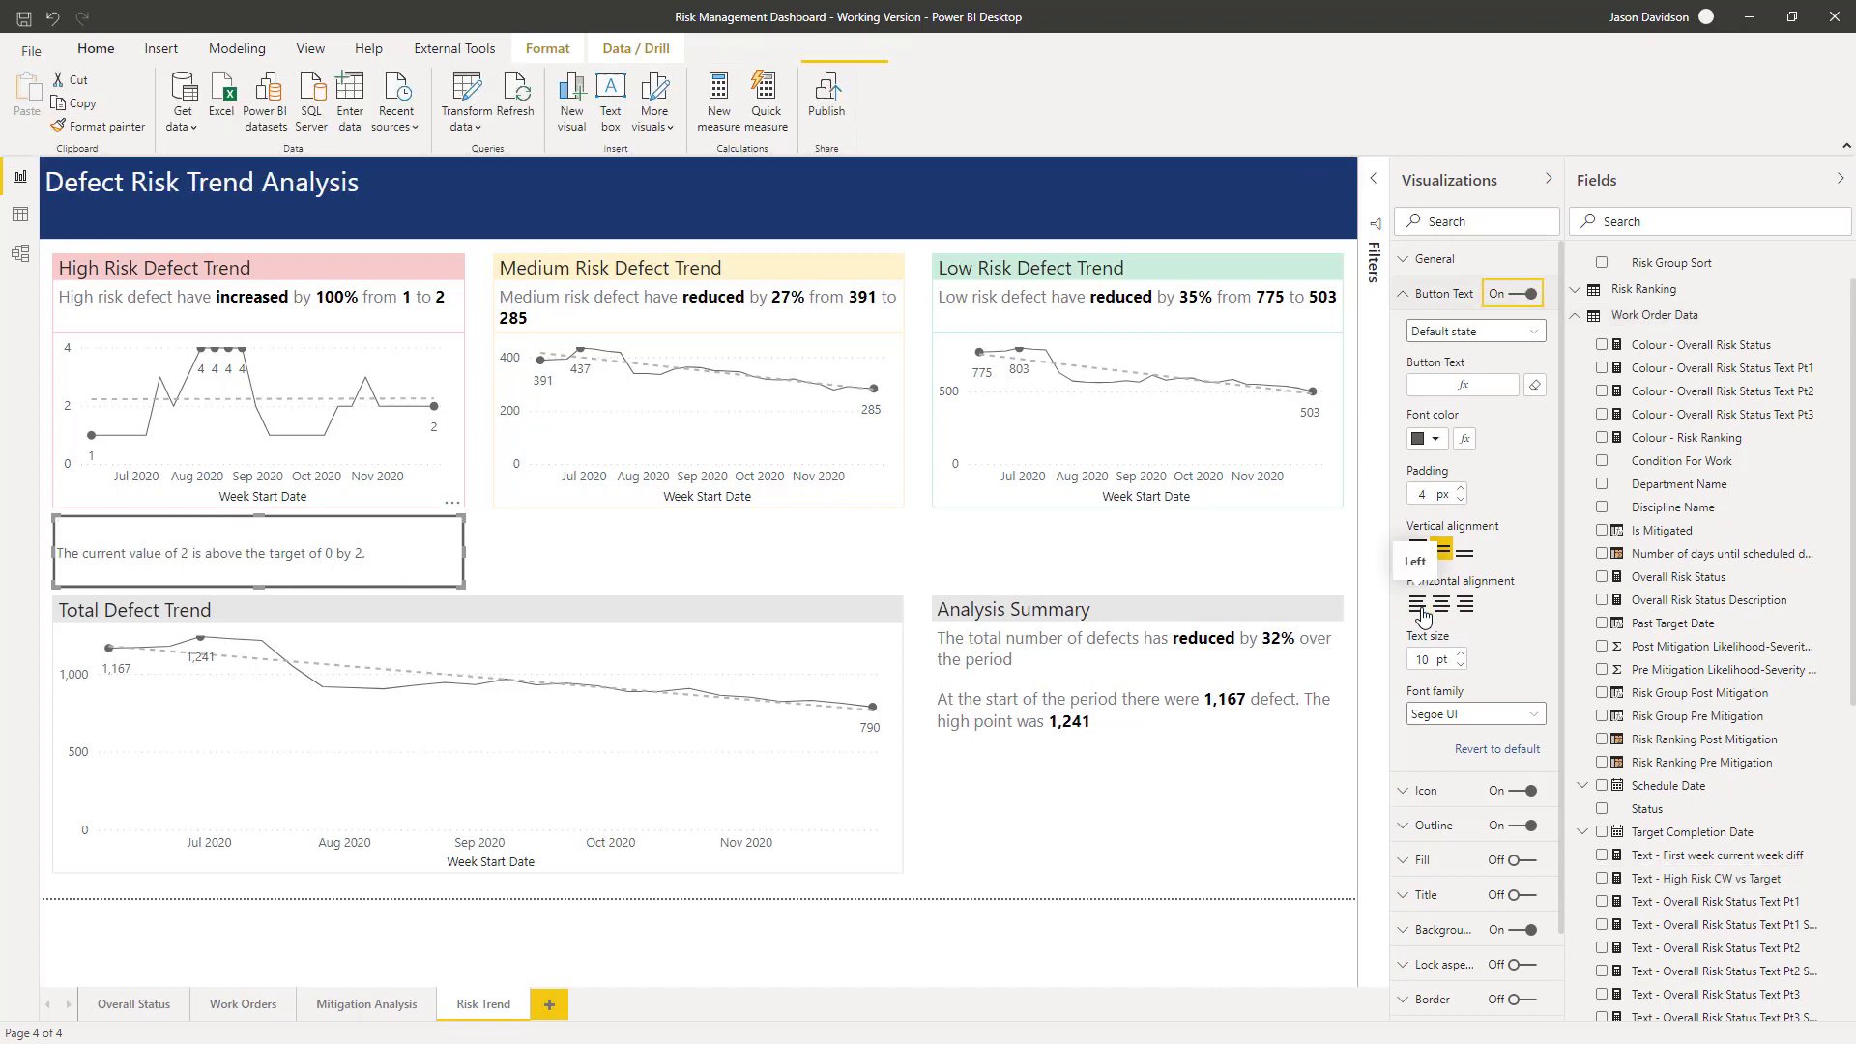
click(1418, 548)
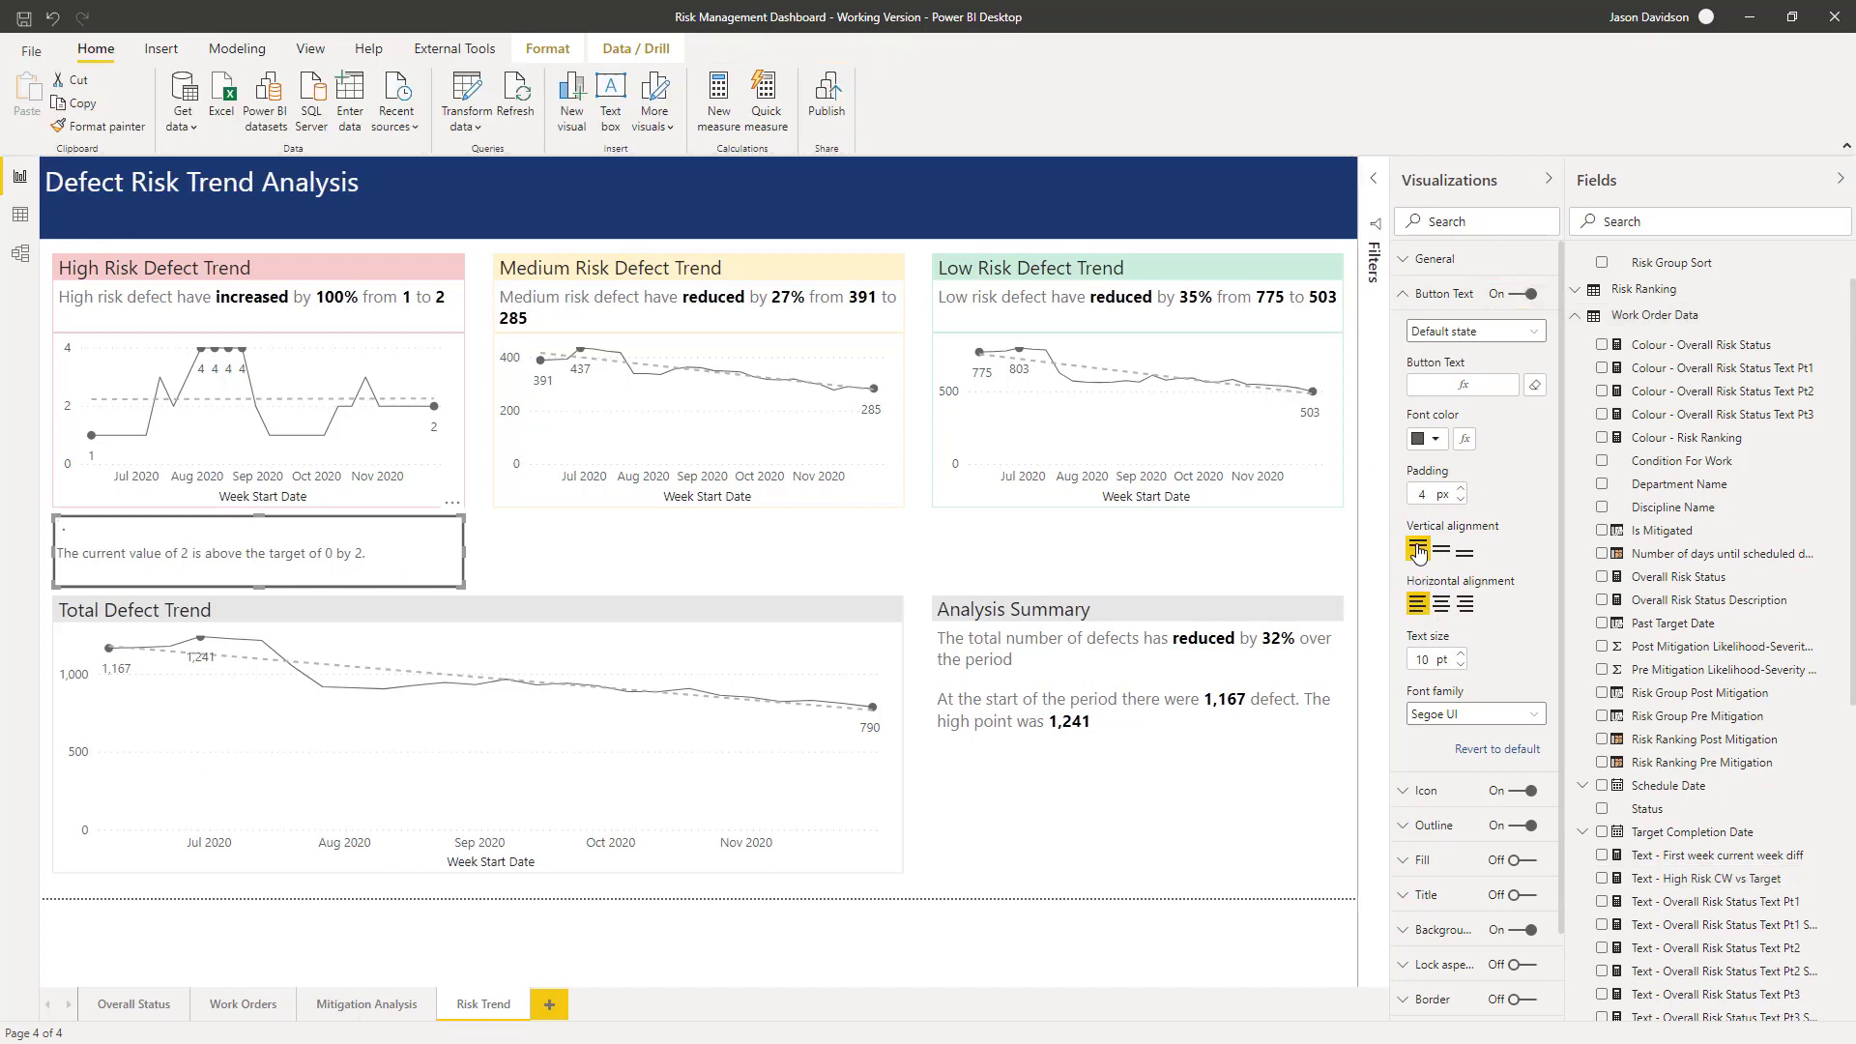
drag(265, 588, 261, 558)
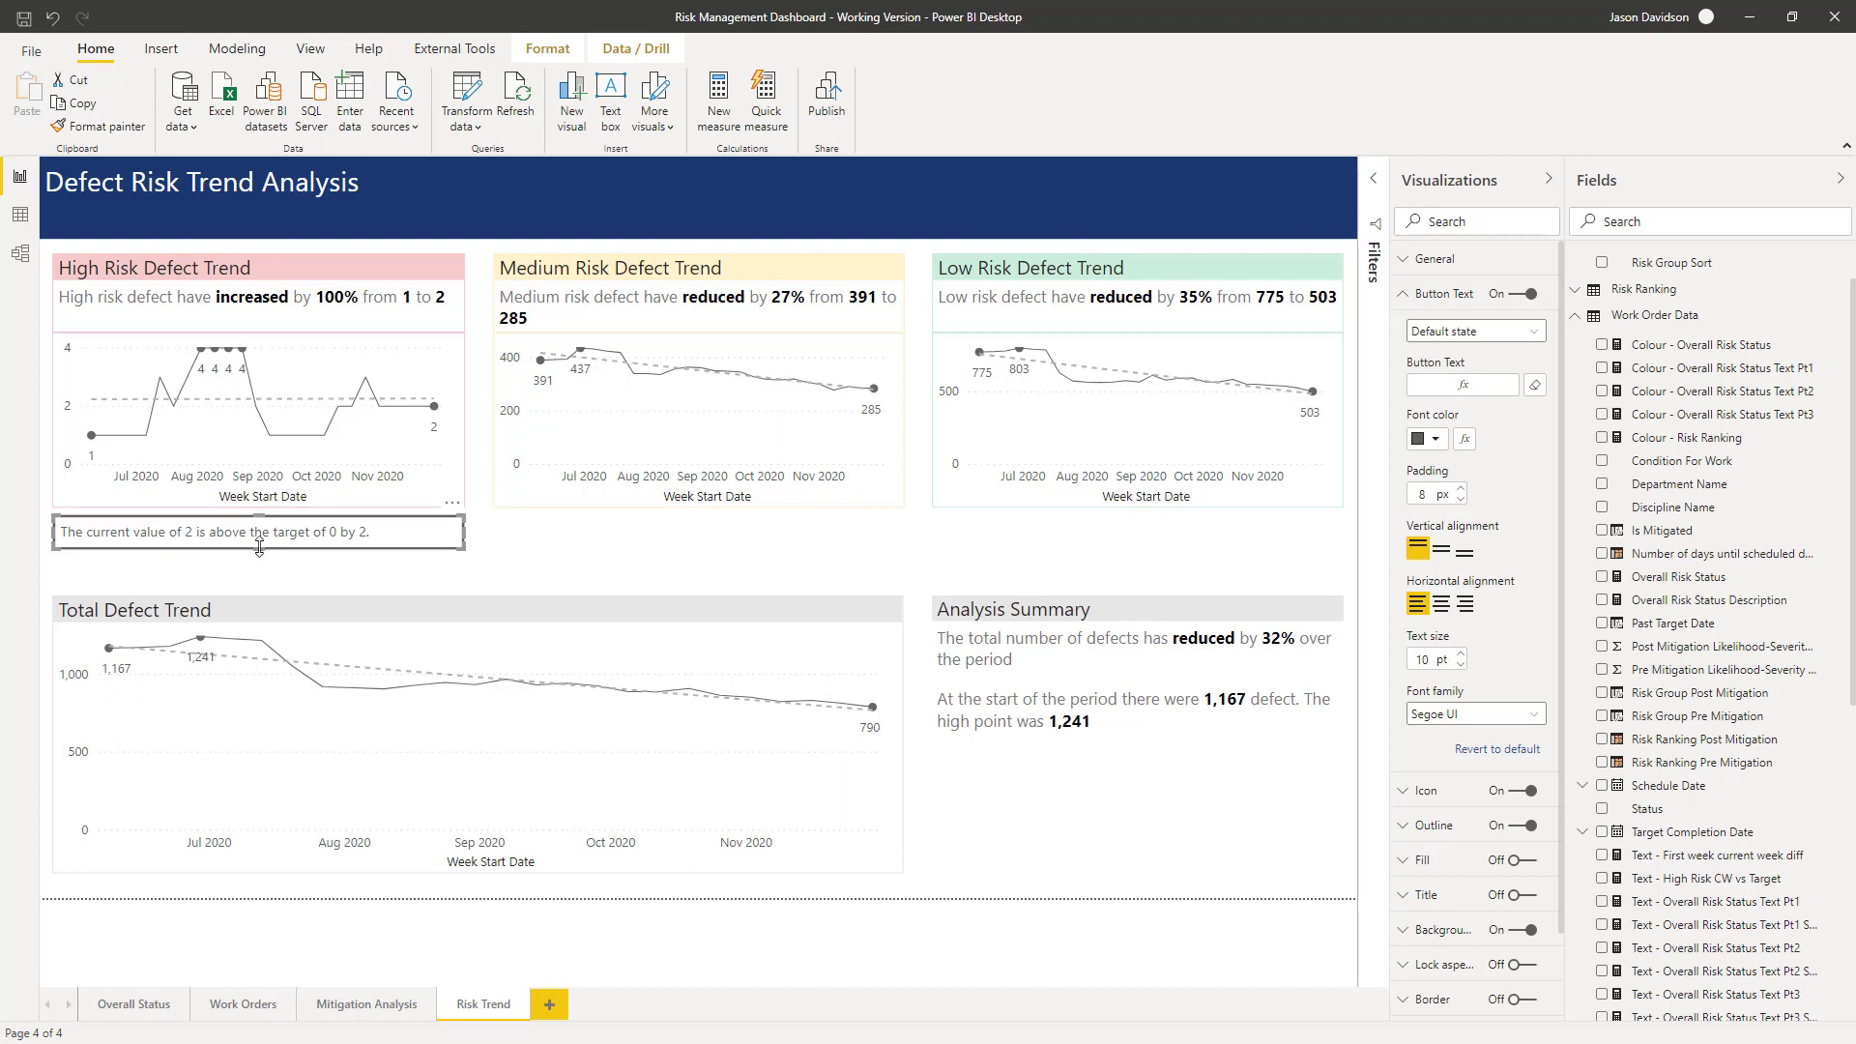
Turn off the background, border and outline of the text button below the High Risk Defect Trend chart.
click(1403, 294)
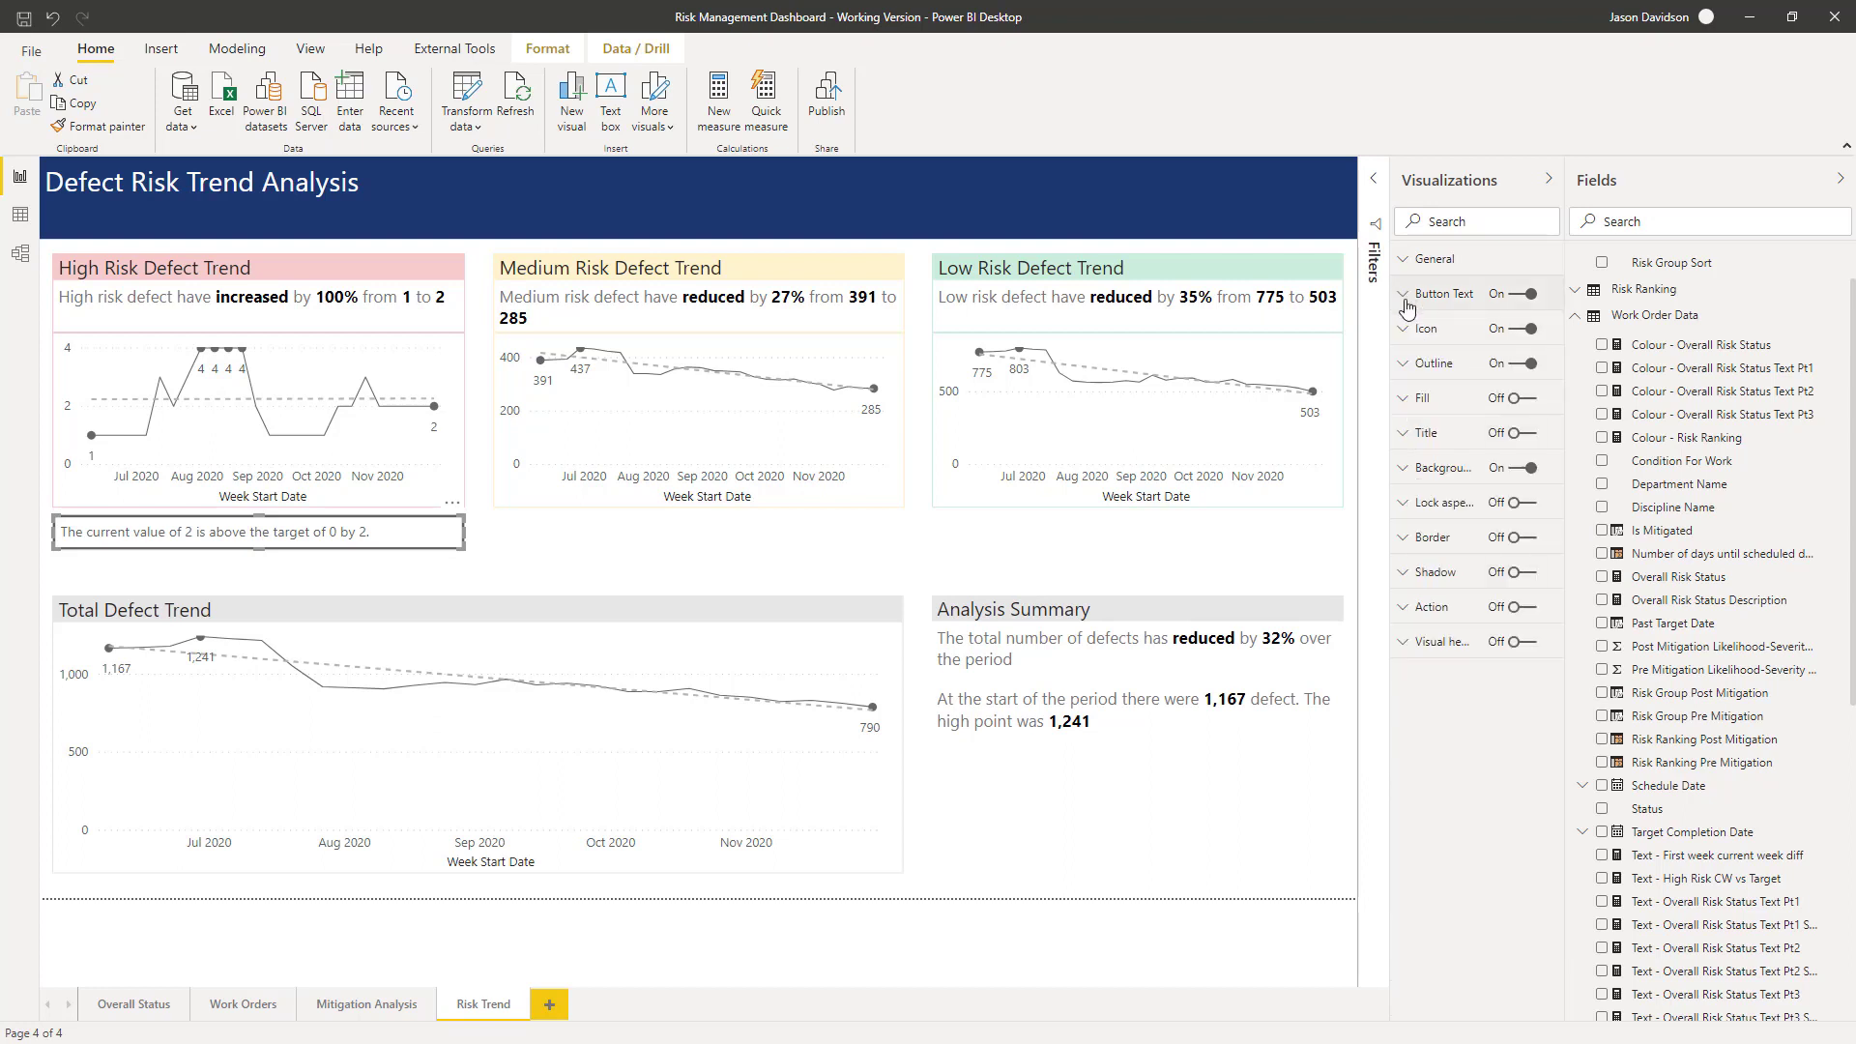
click(1514, 539)
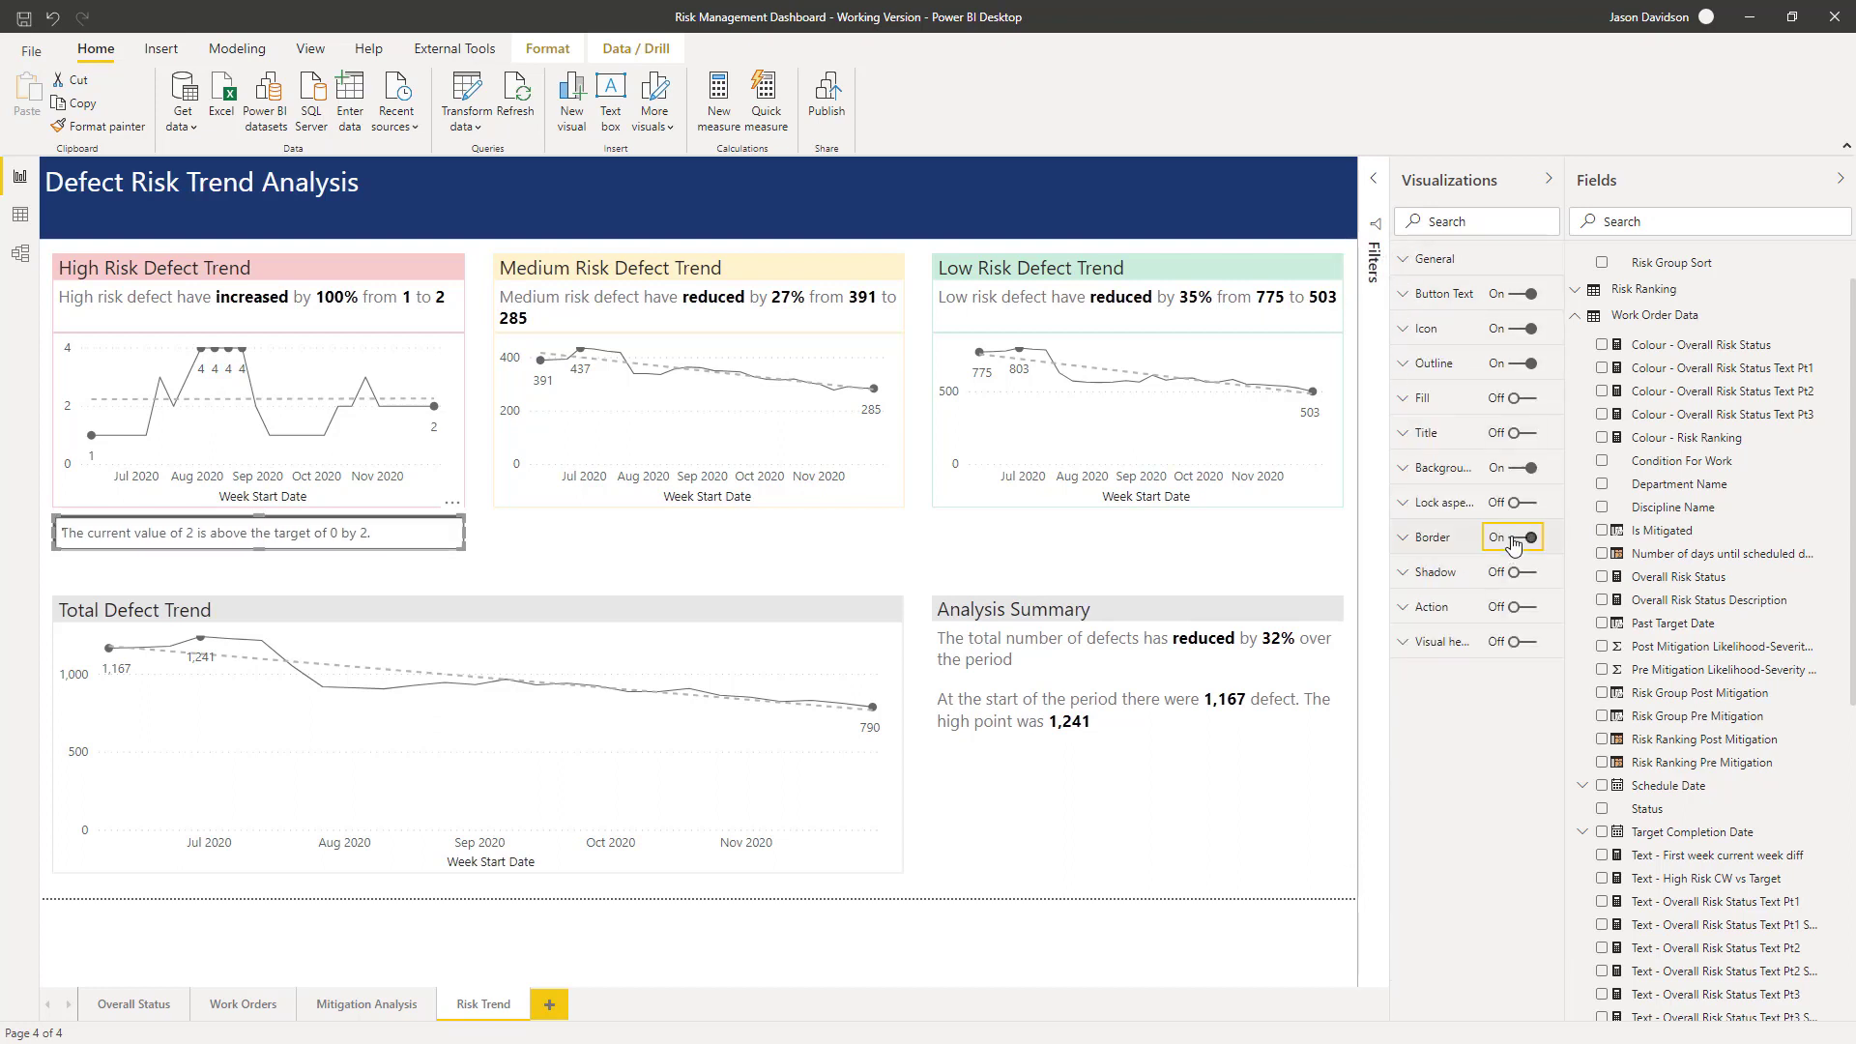
click(435, 576)
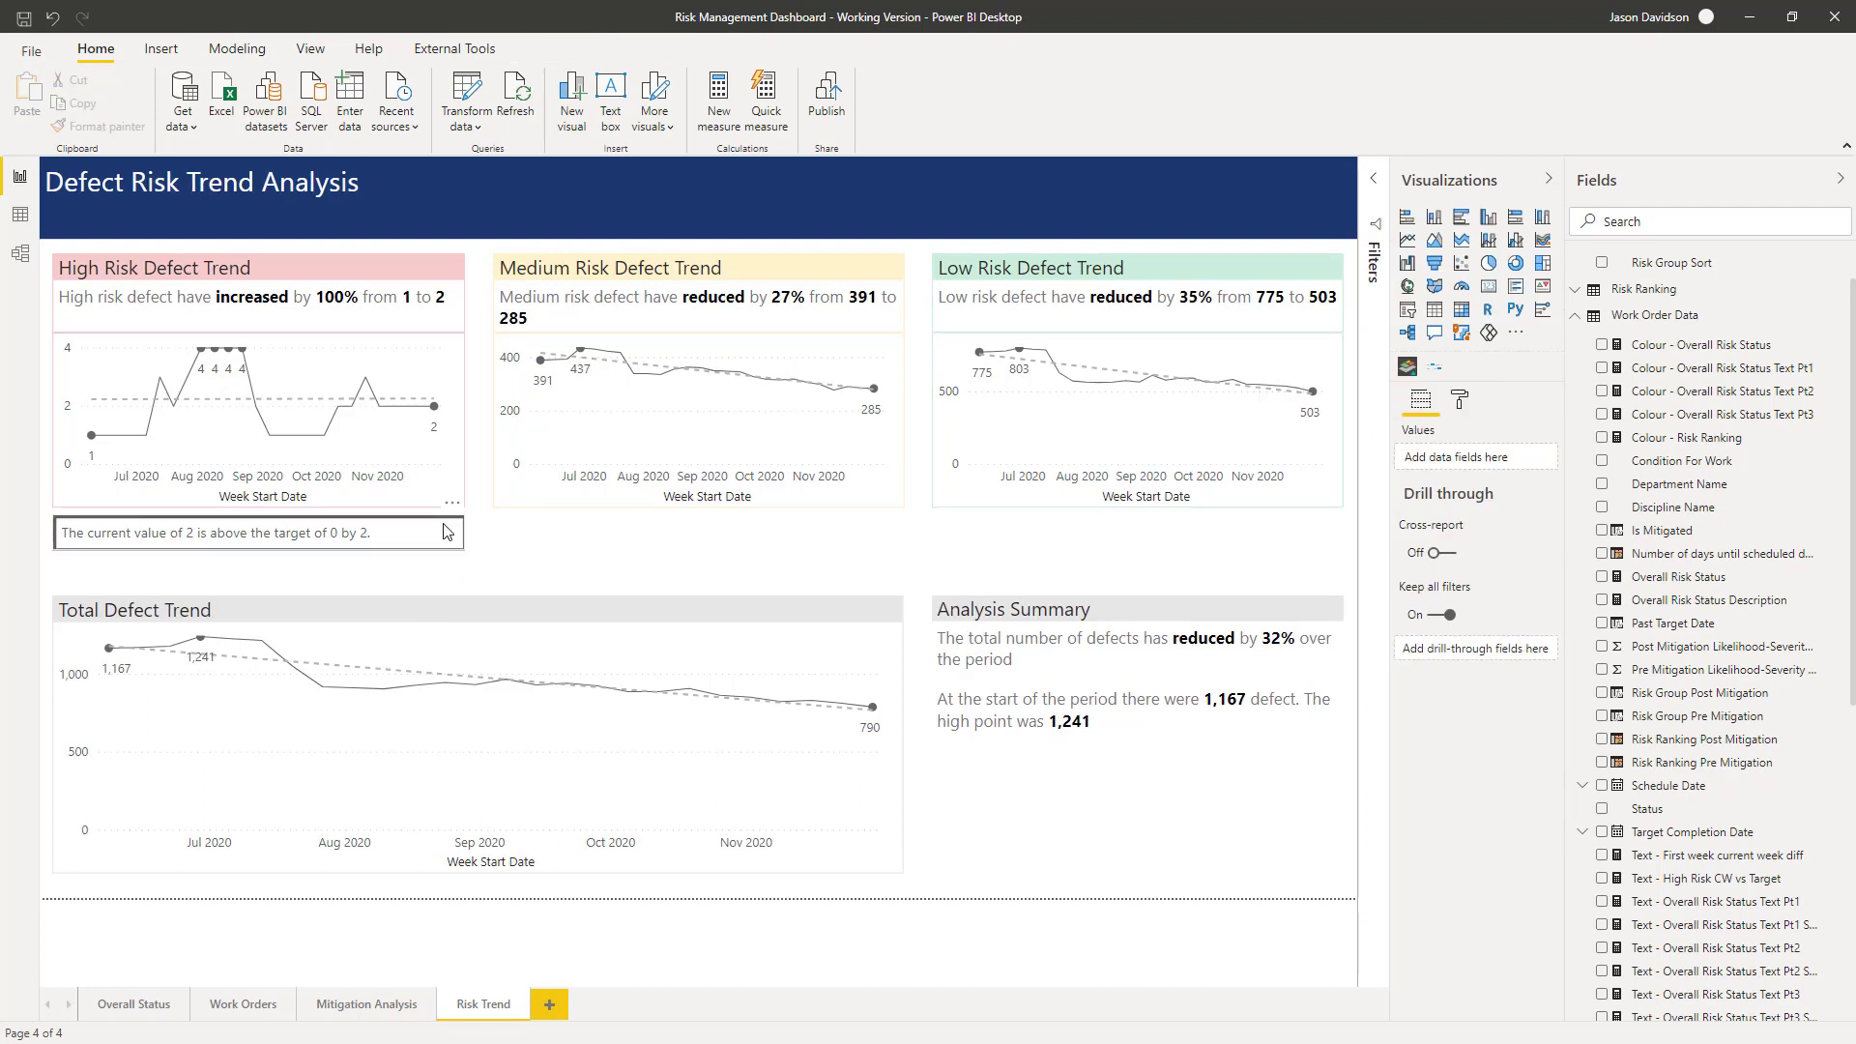
click(447, 530)
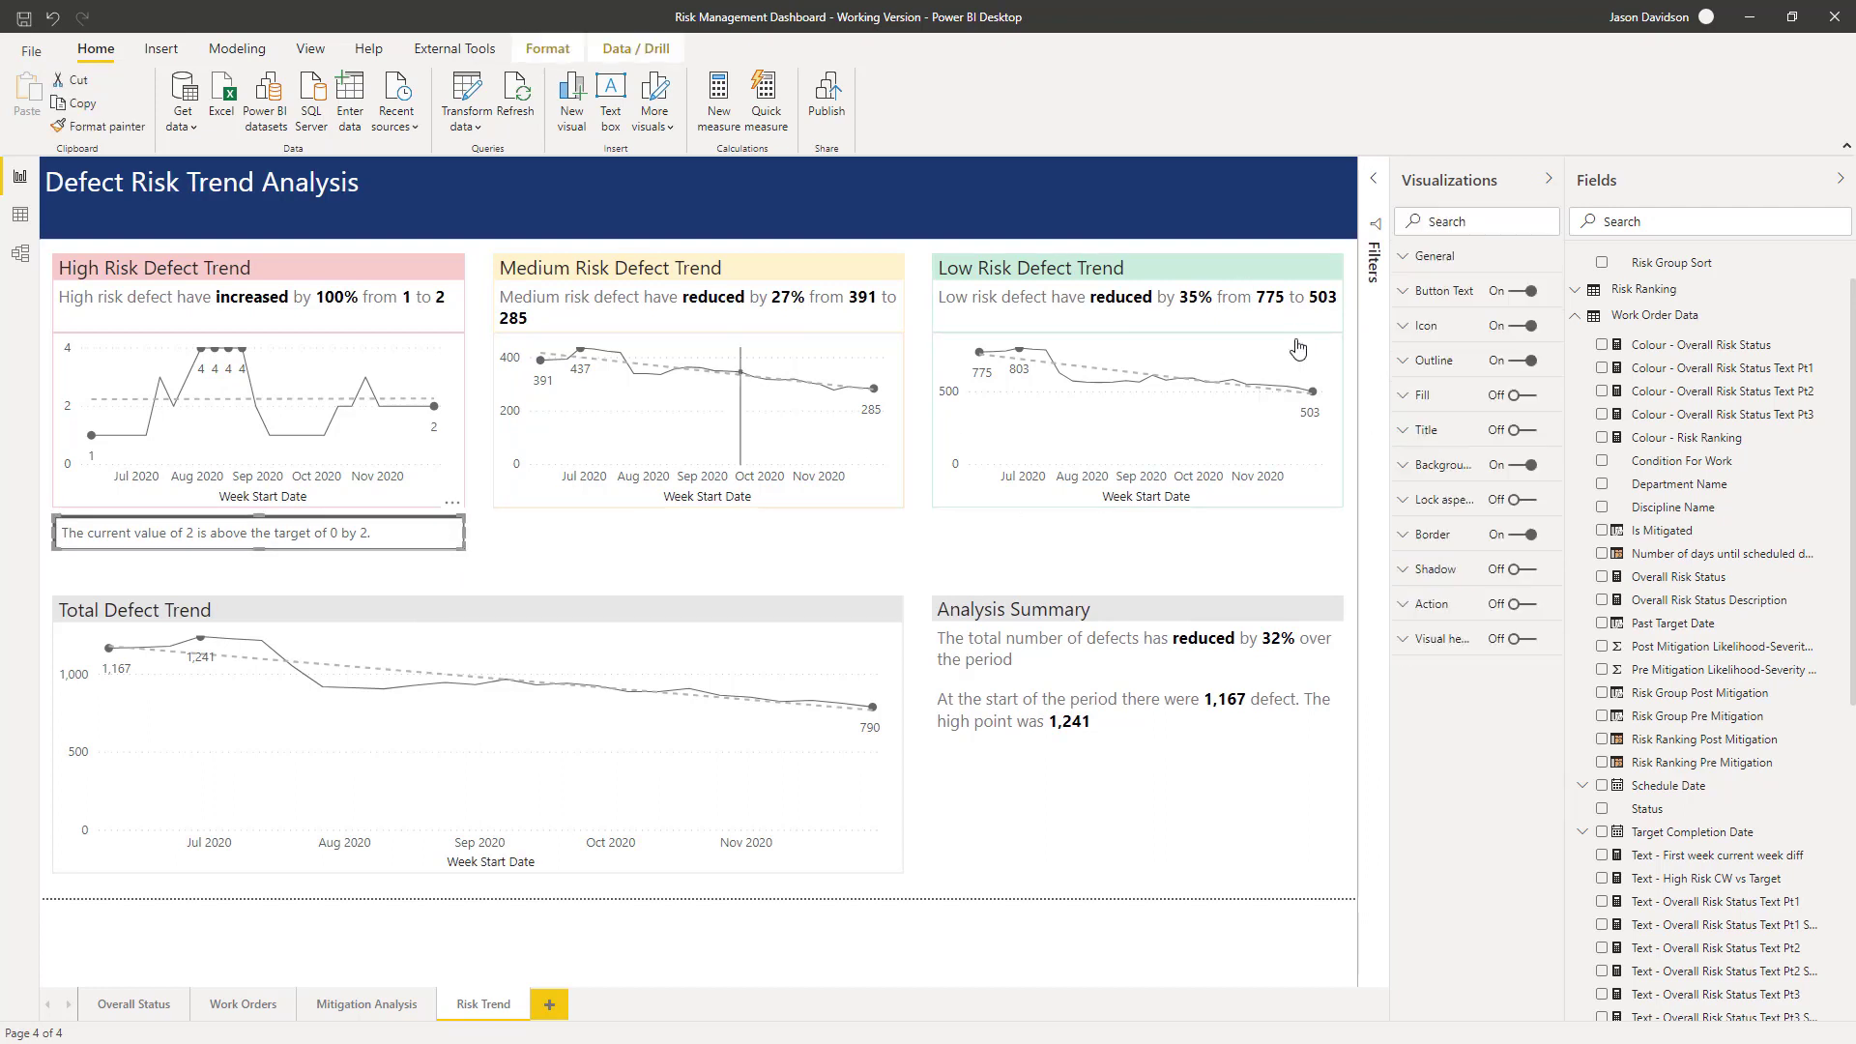
click(1524, 468)
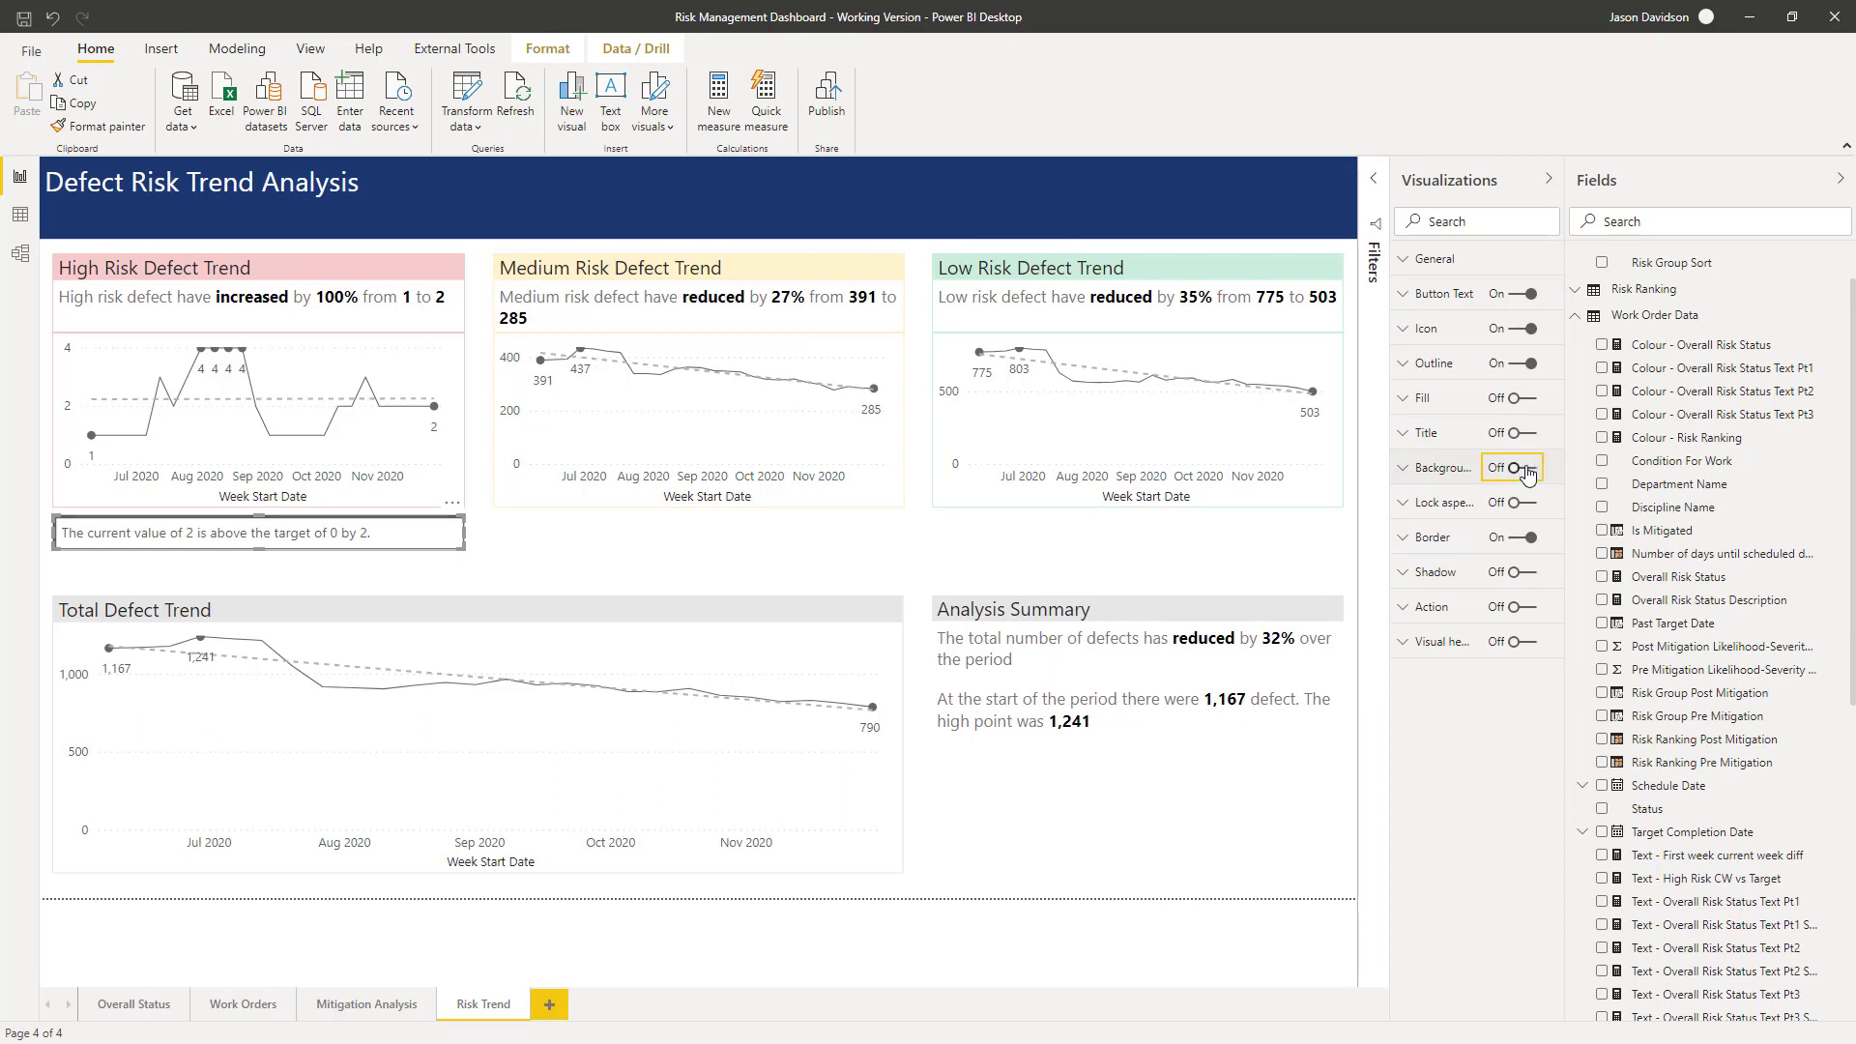
click(1523, 539)
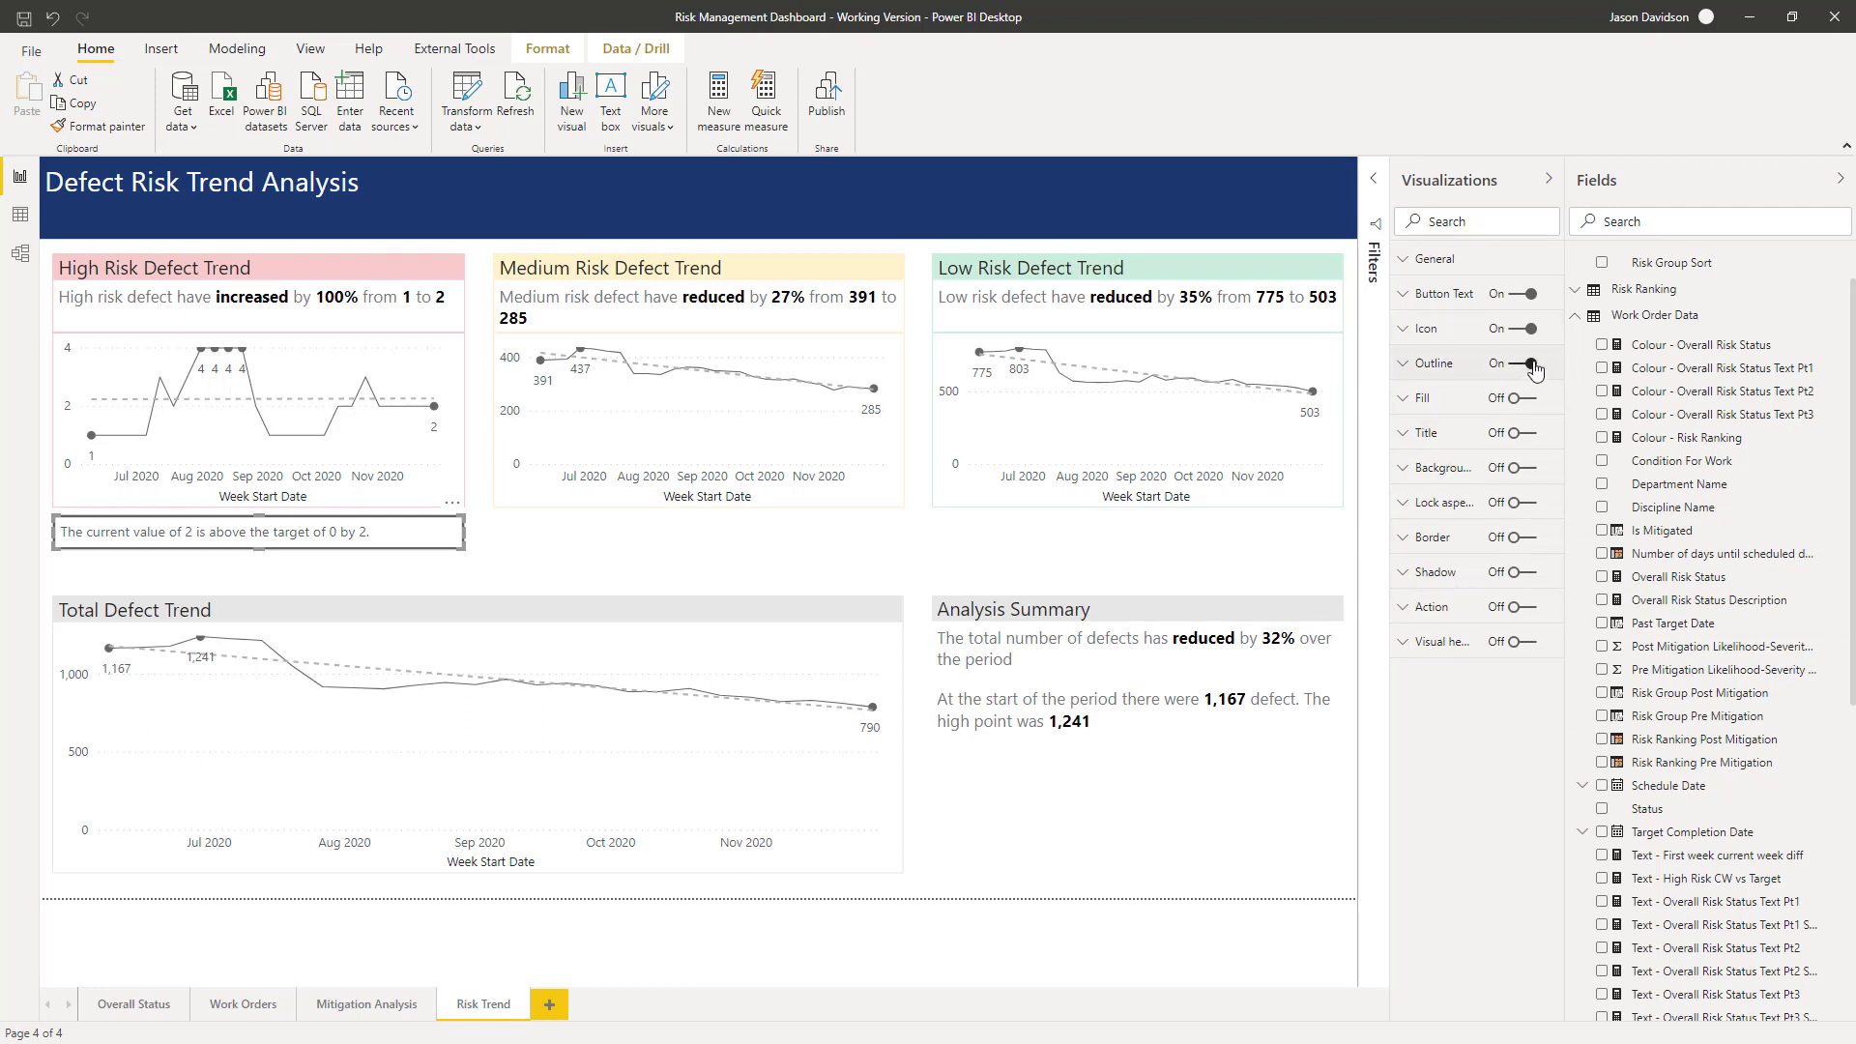
click(423, 587)
Move the text button up against the High Risk Defect Trend chart and narrow it by pulling its left edge inward.
click(152, 531)
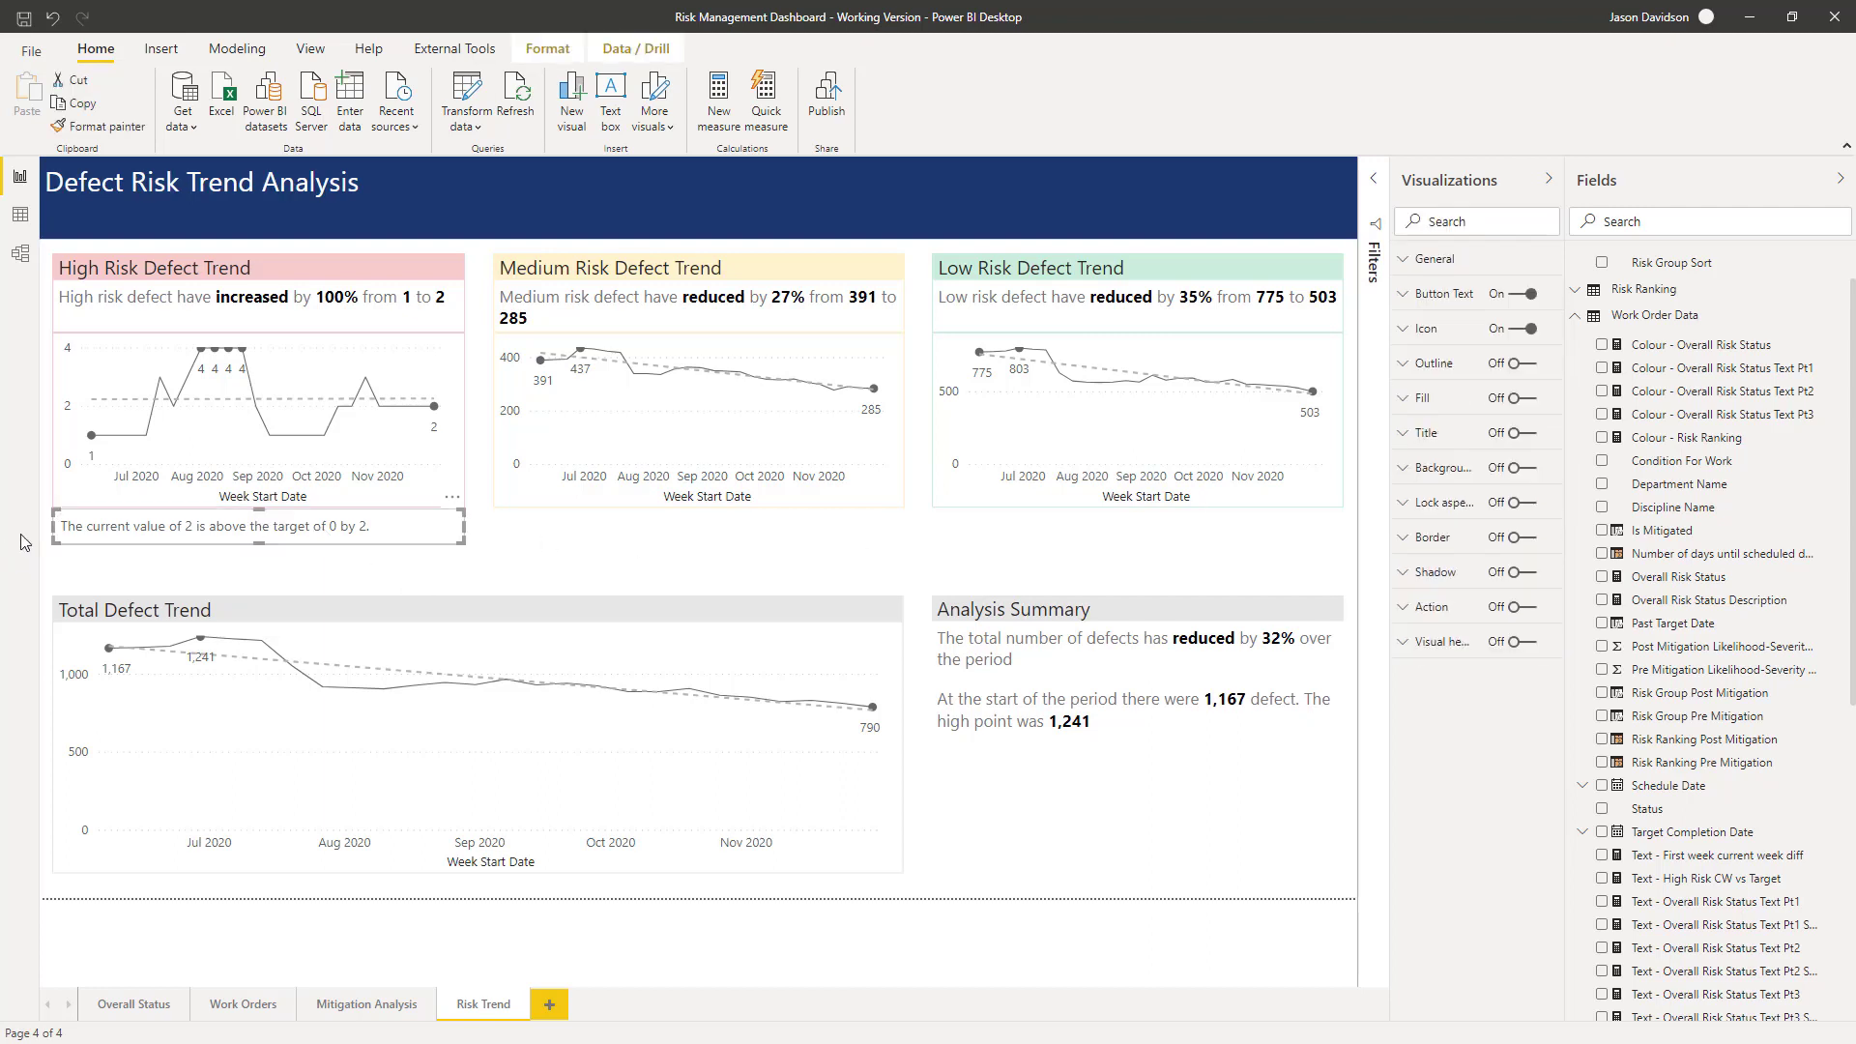
drag(52, 526, 104, 531)
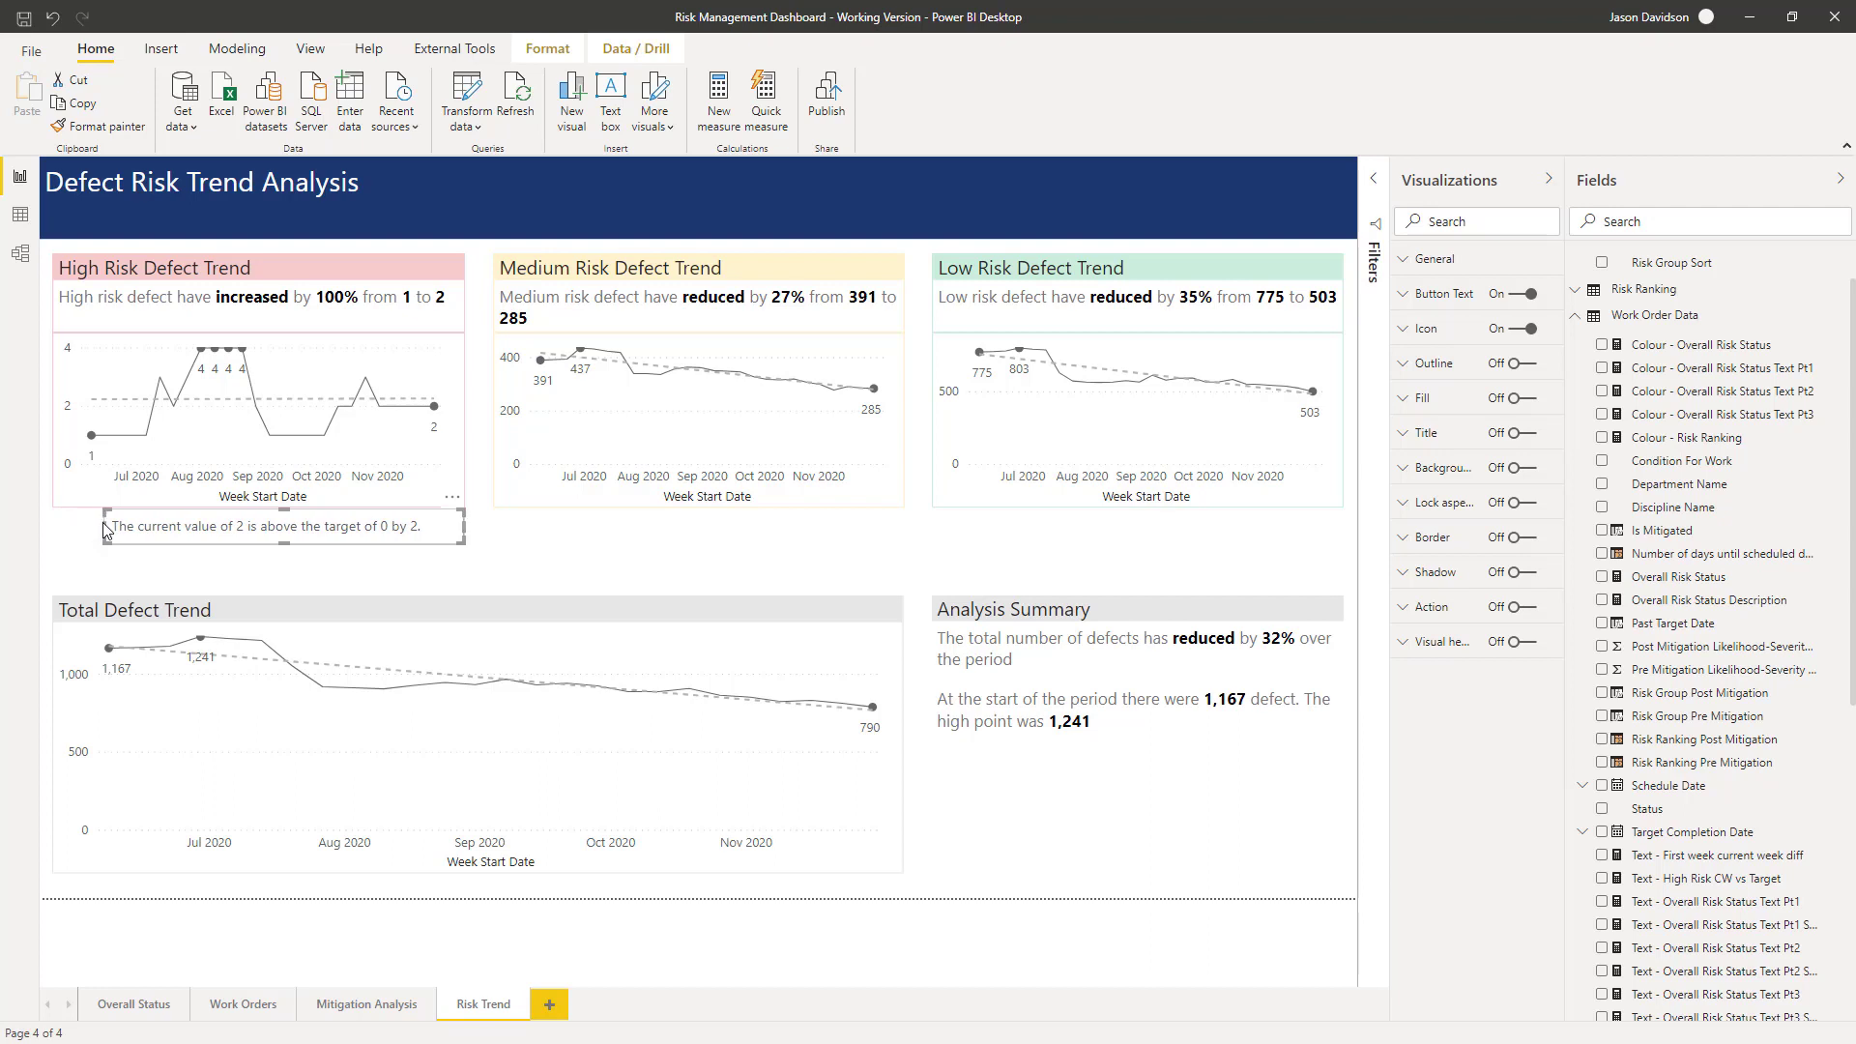